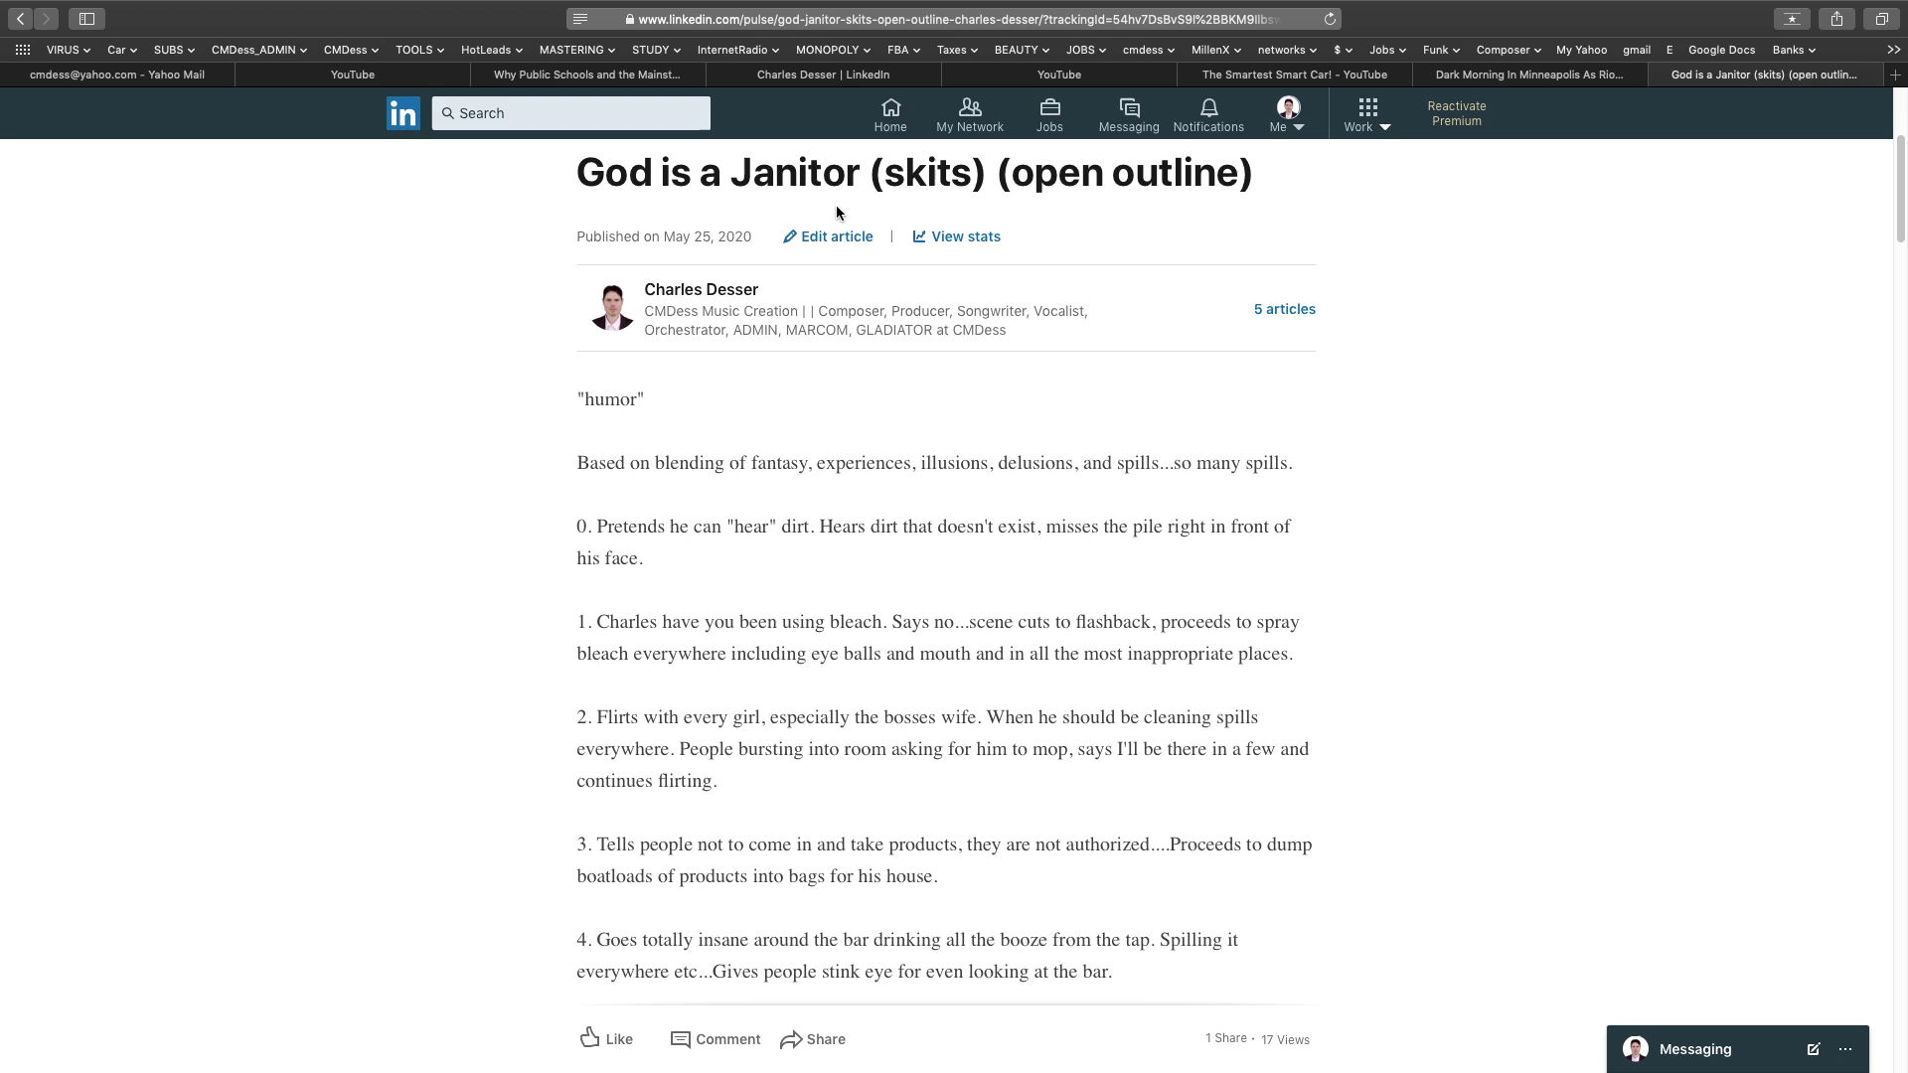
pyautogui.scroll(-1, 911, 357)
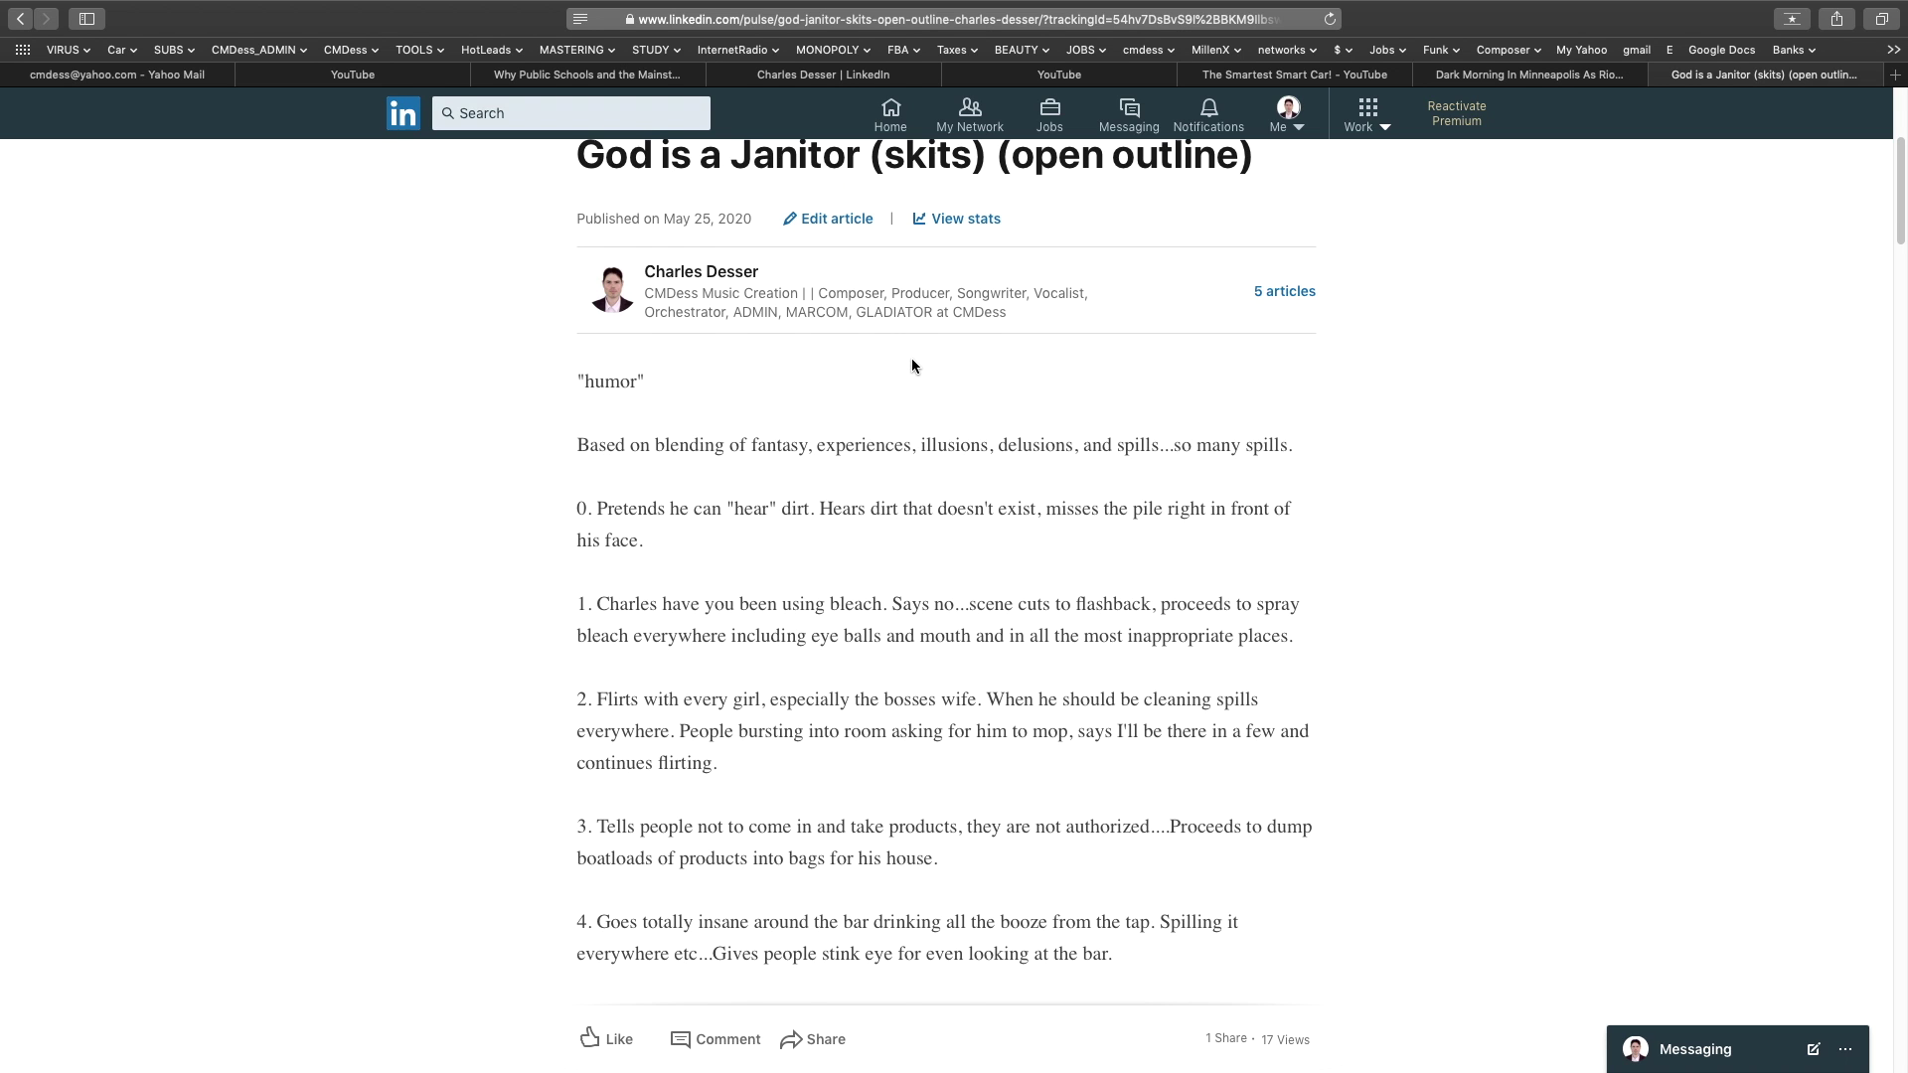
pyautogui.scroll(-2, 911, 358)
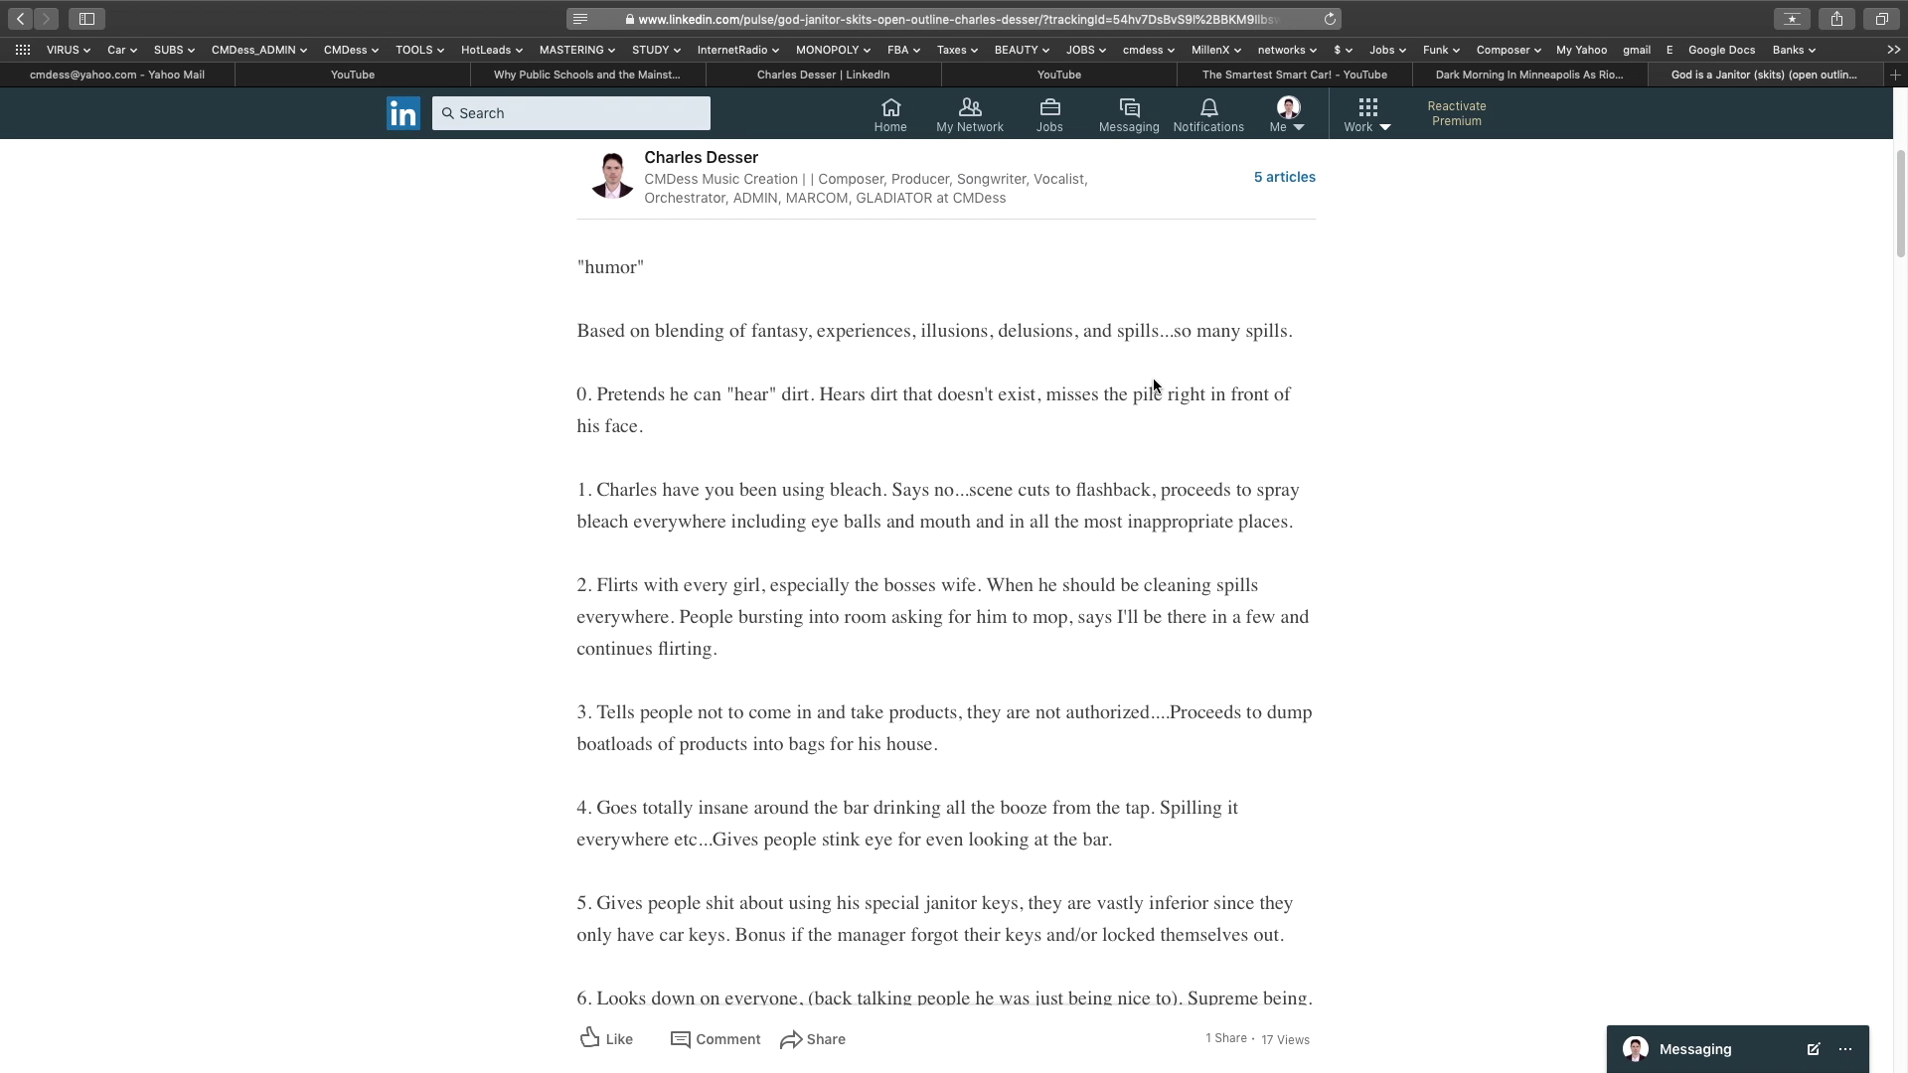
pyautogui.scroll(-5, 1152, 385)
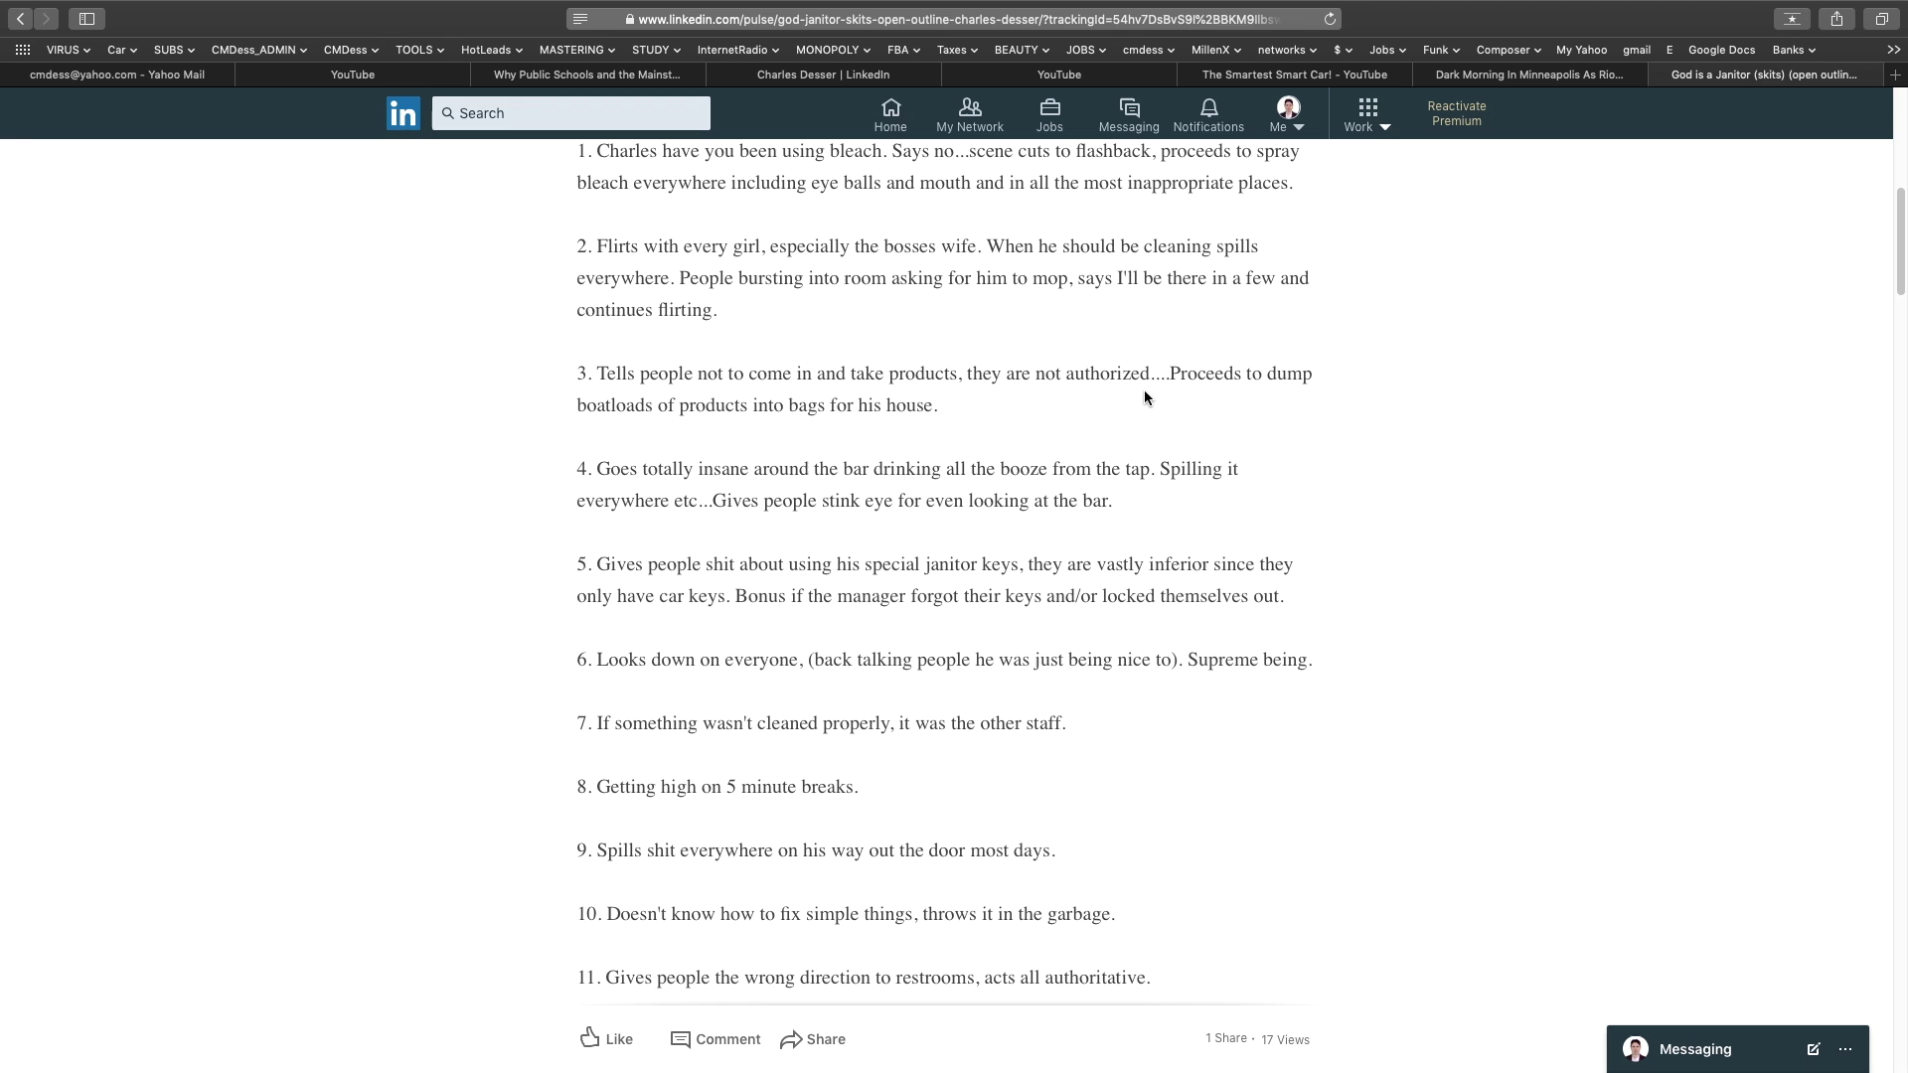
pyautogui.scroll(-2, 1141, 386)
pyautogui.scroll(-1, 1140, 388)
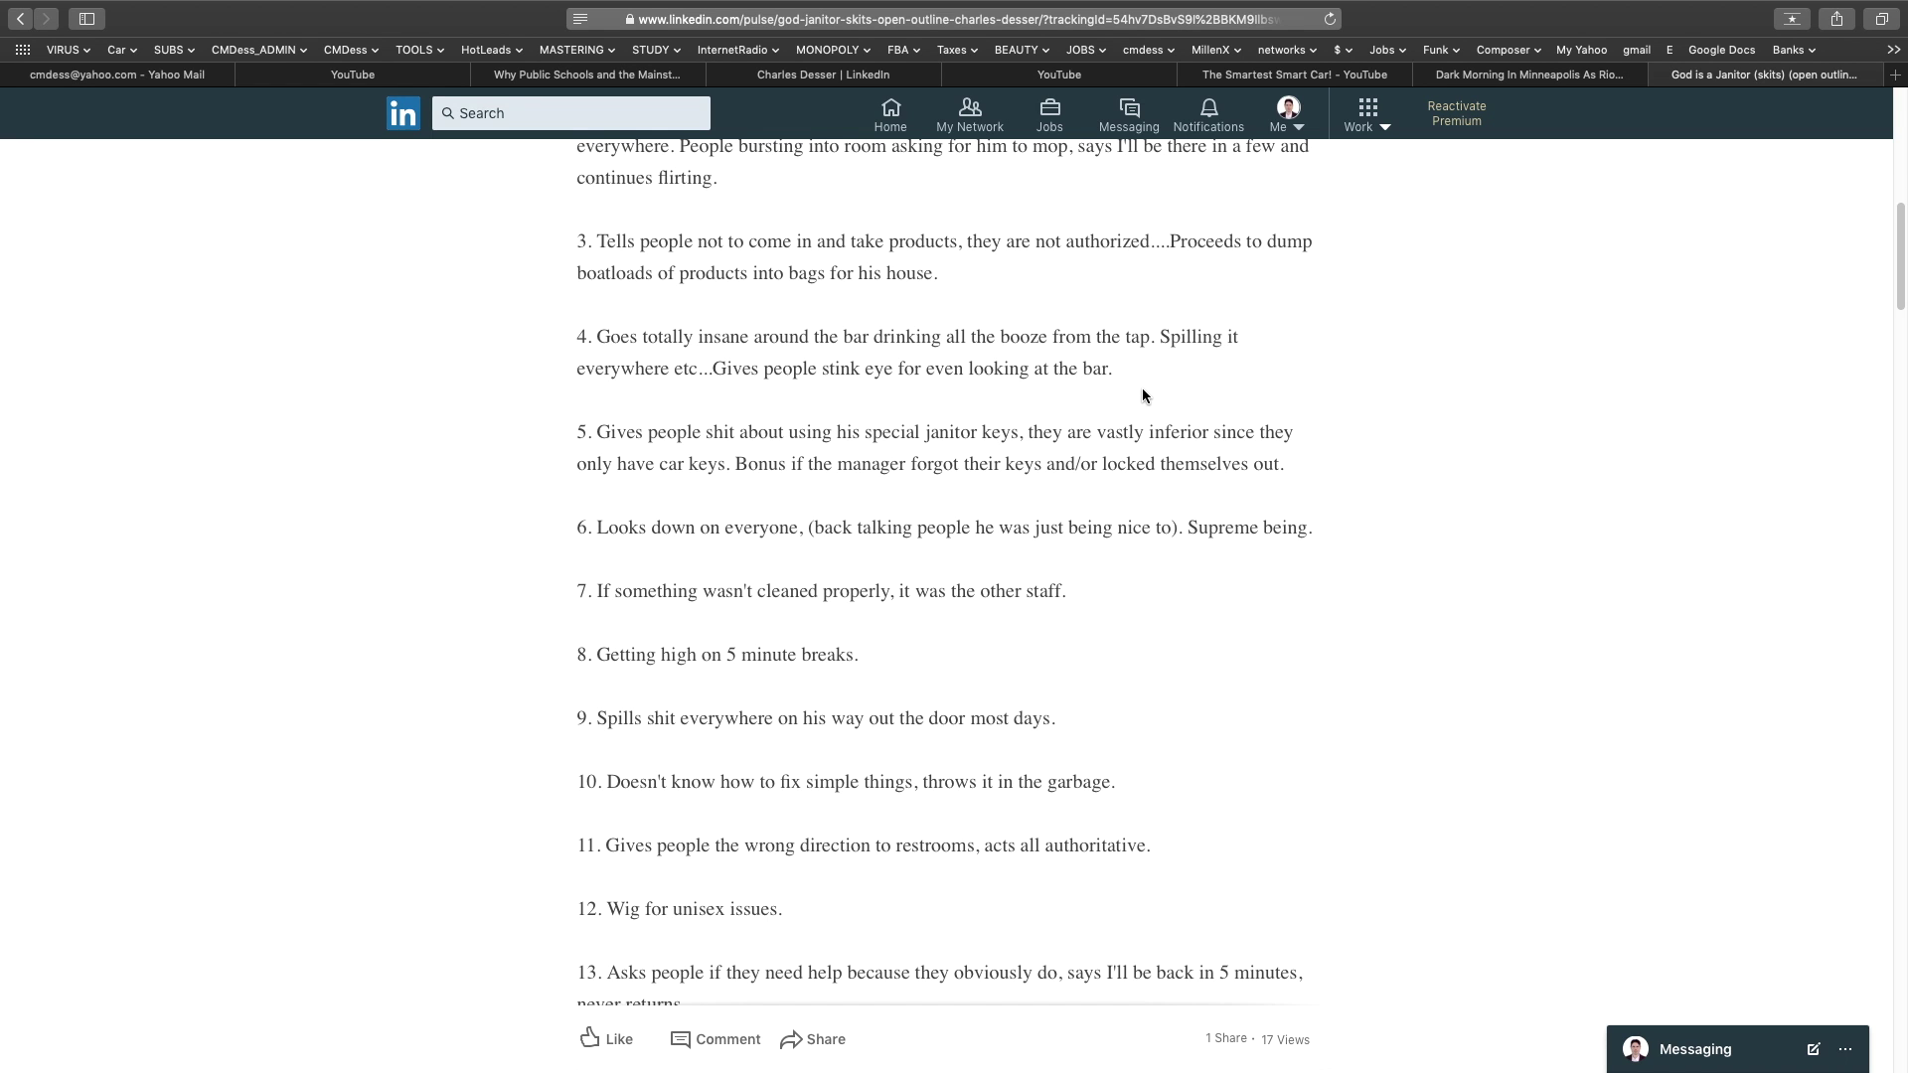
pyautogui.scroll(-2, 1141, 389)
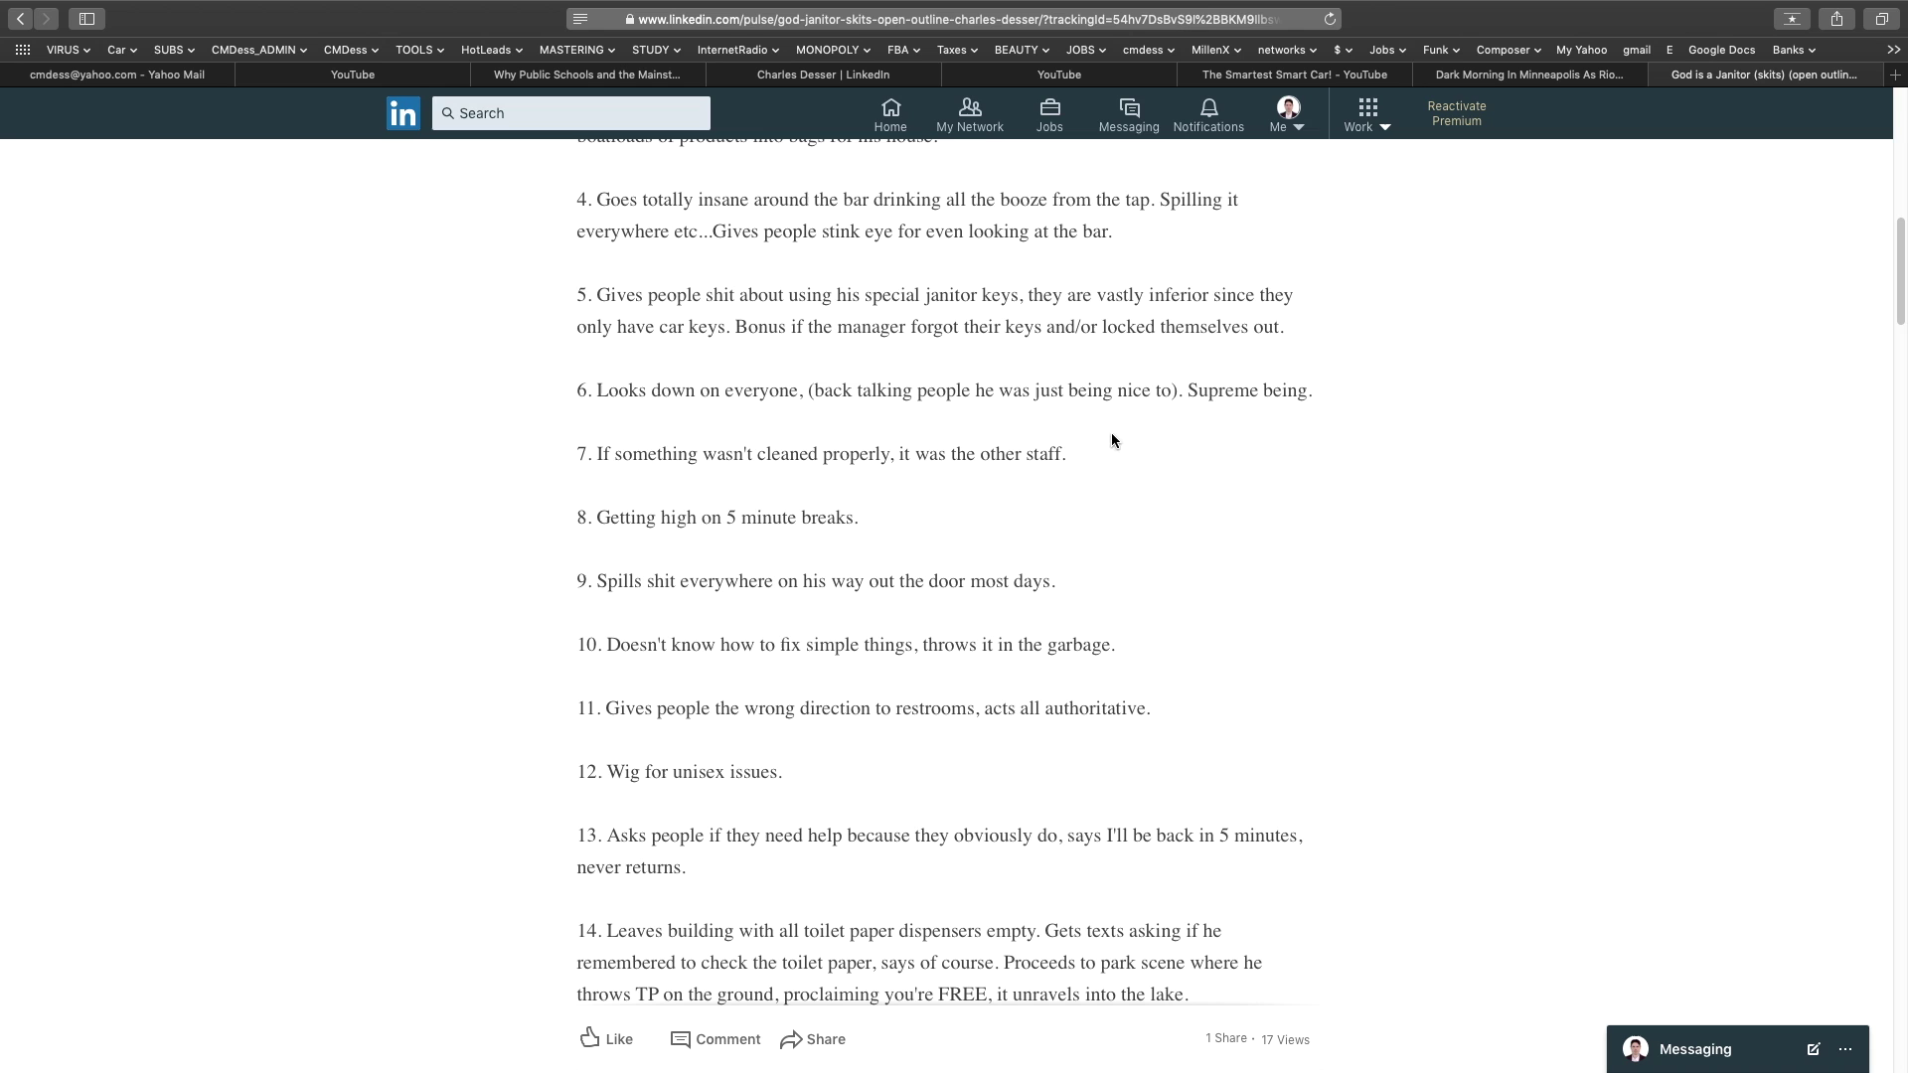
pyautogui.scroll(-1, 941, 484)
pyautogui.scroll(-1, 1545, 434)
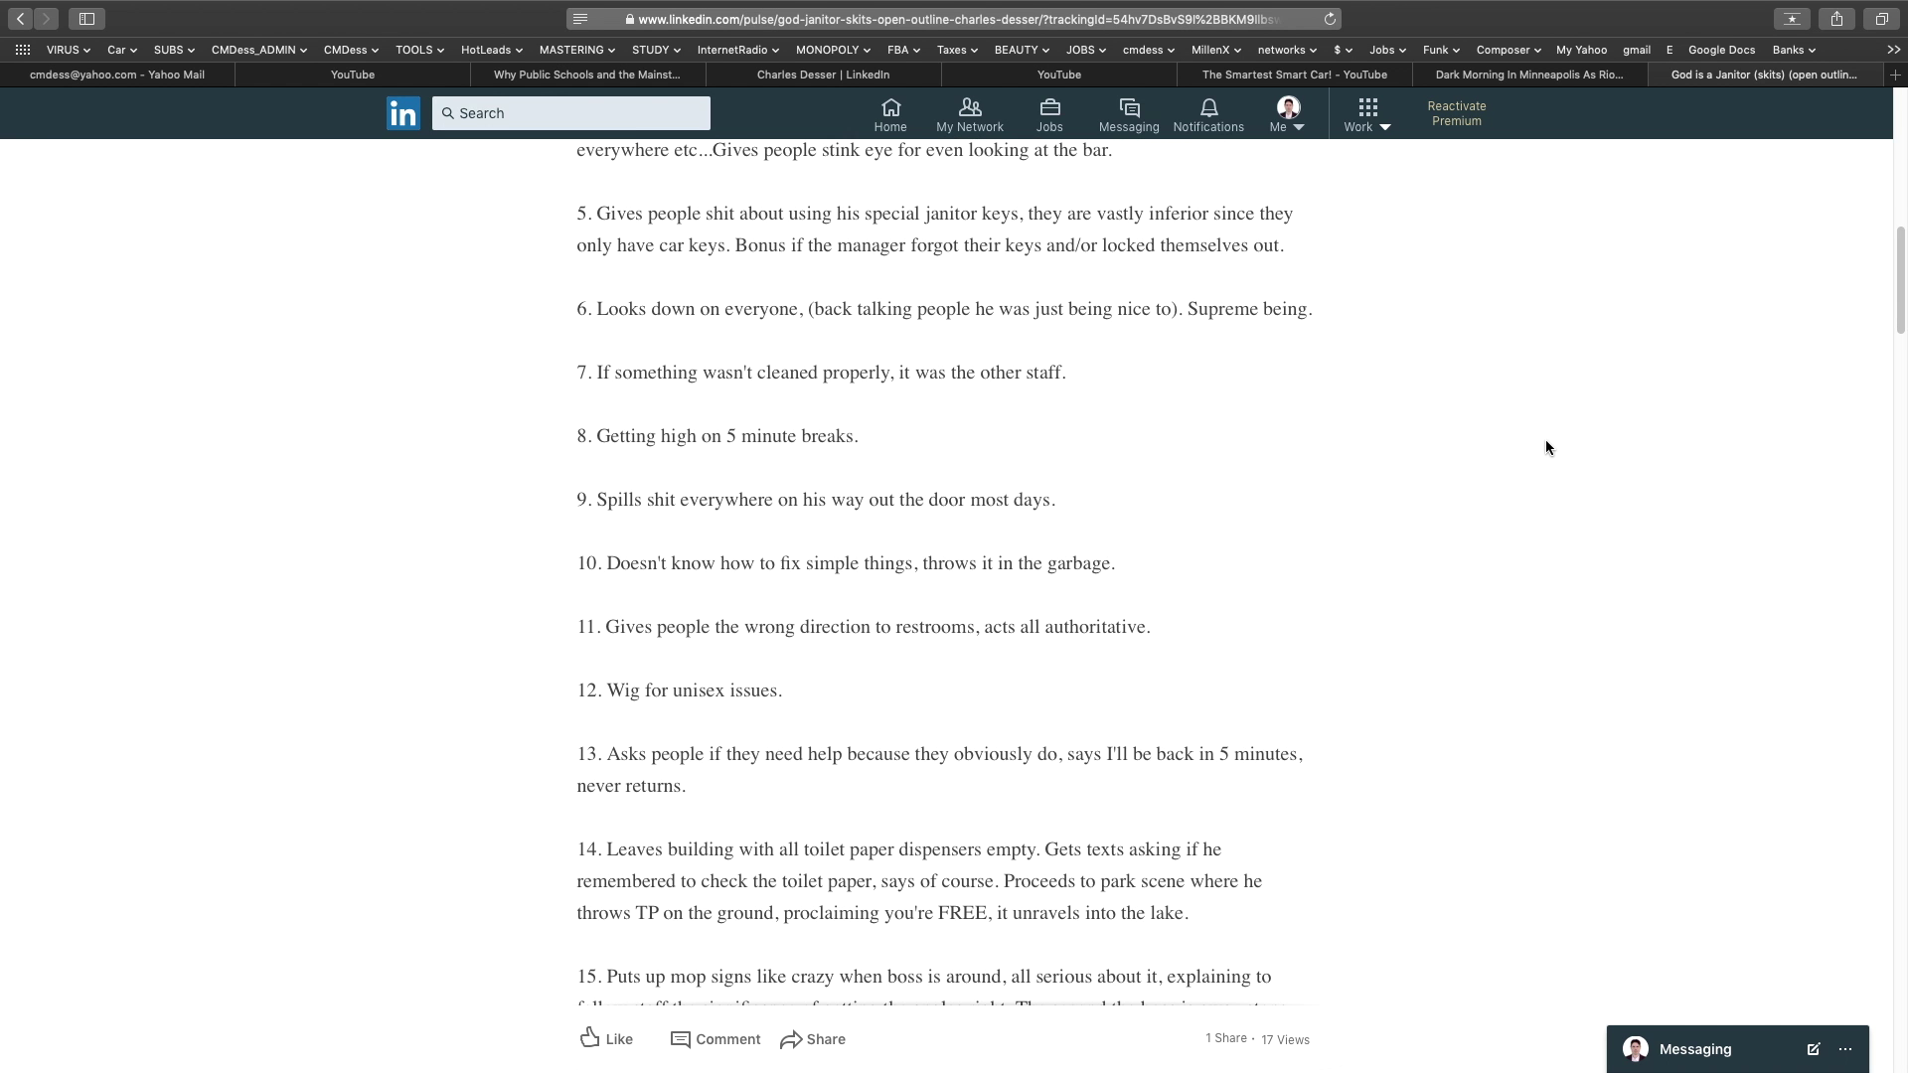
pyautogui.scroll(-1, 1519, 433)
pyautogui.scroll(-1, 1506, 436)
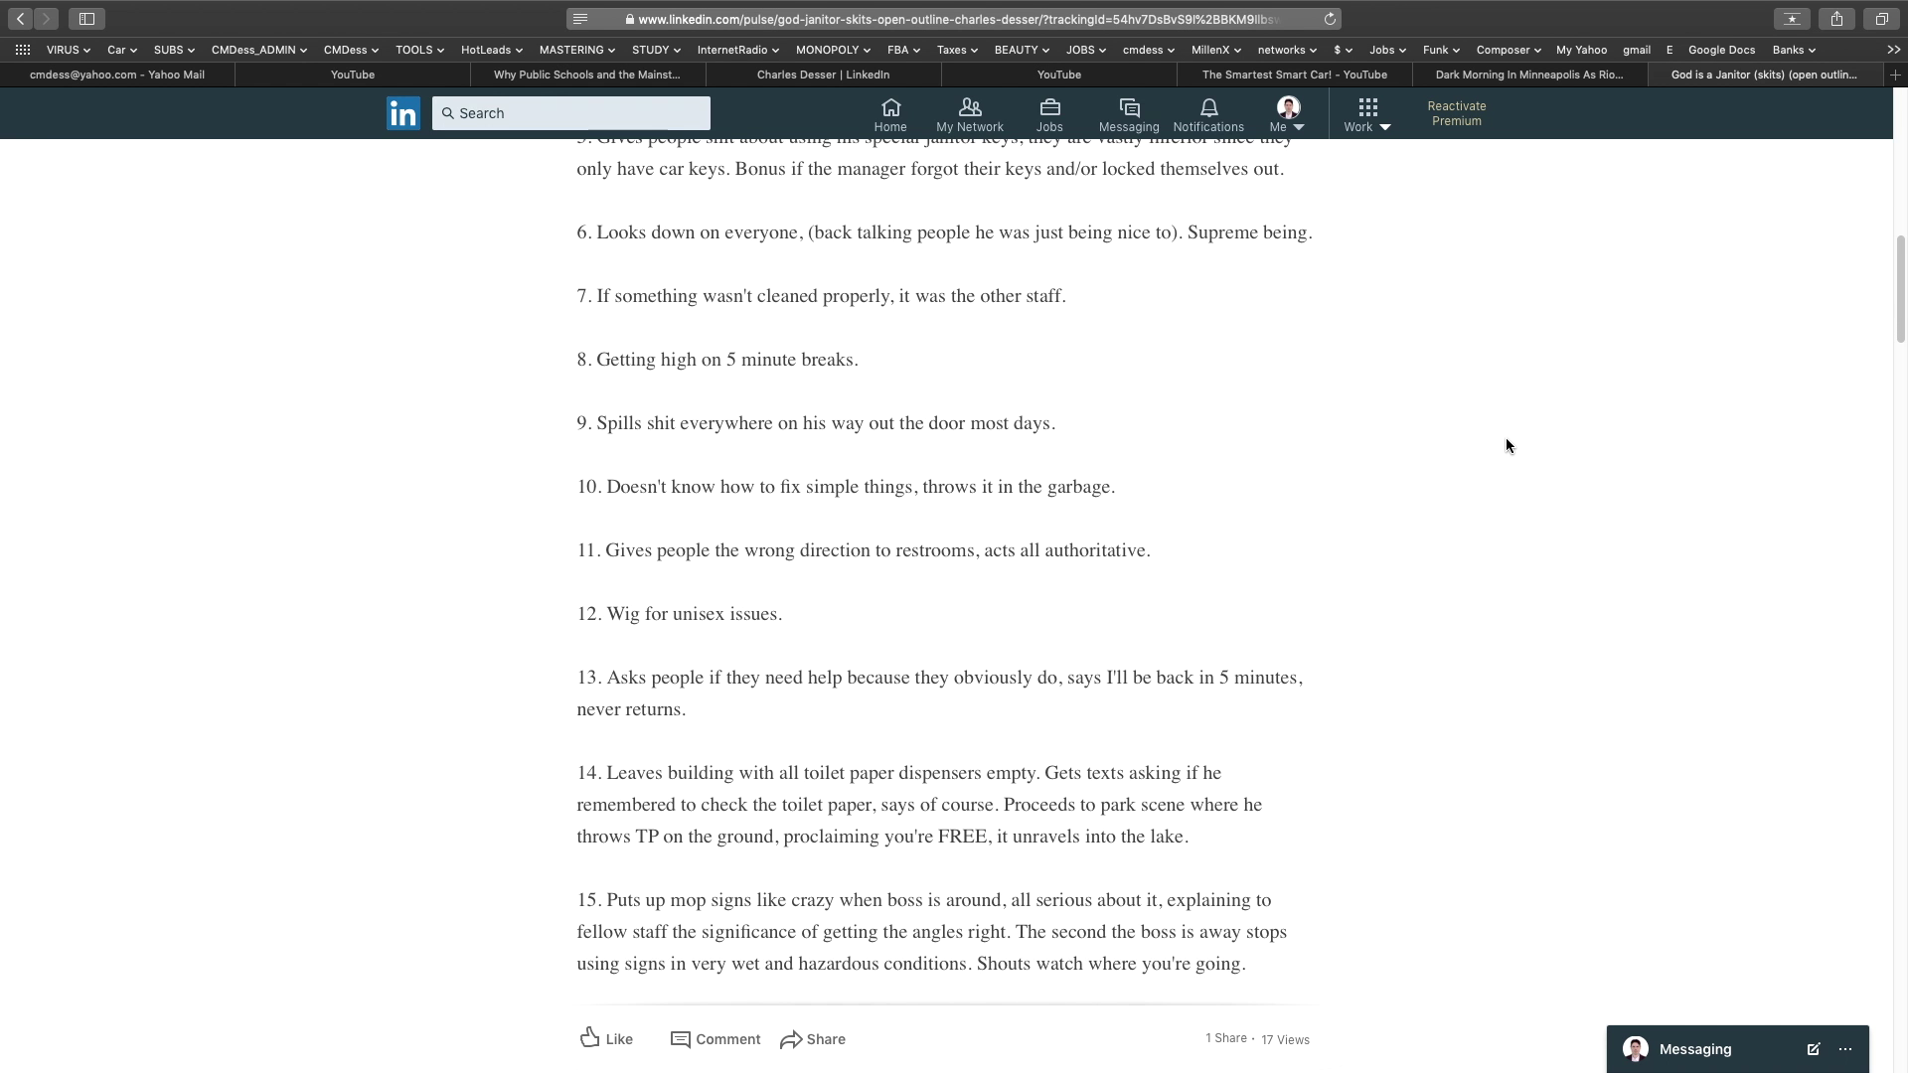
pyautogui.scroll(-1, 1505, 437)
pyautogui.scroll(-1, 1508, 433)
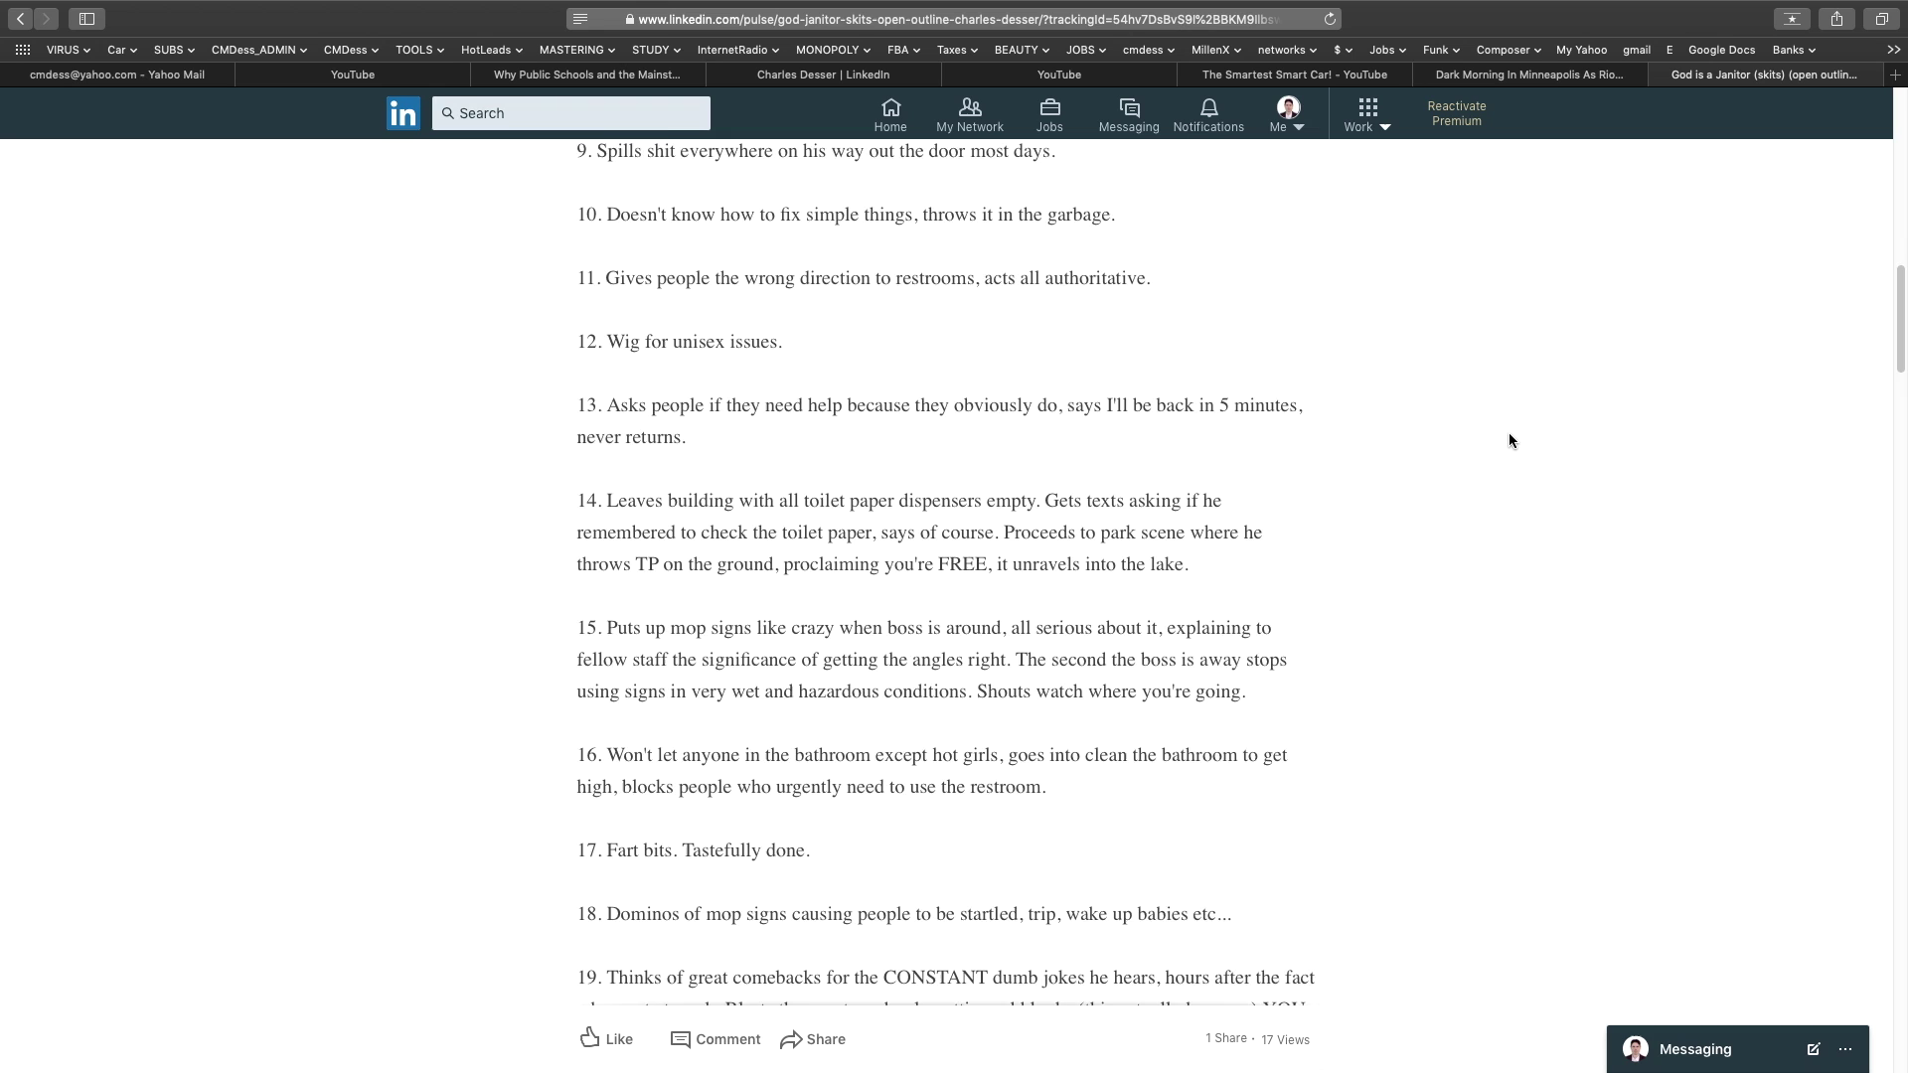
pyautogui.scroll(-1, 1509, 434)
pyautogui.scroll(-1, 1509, 433)
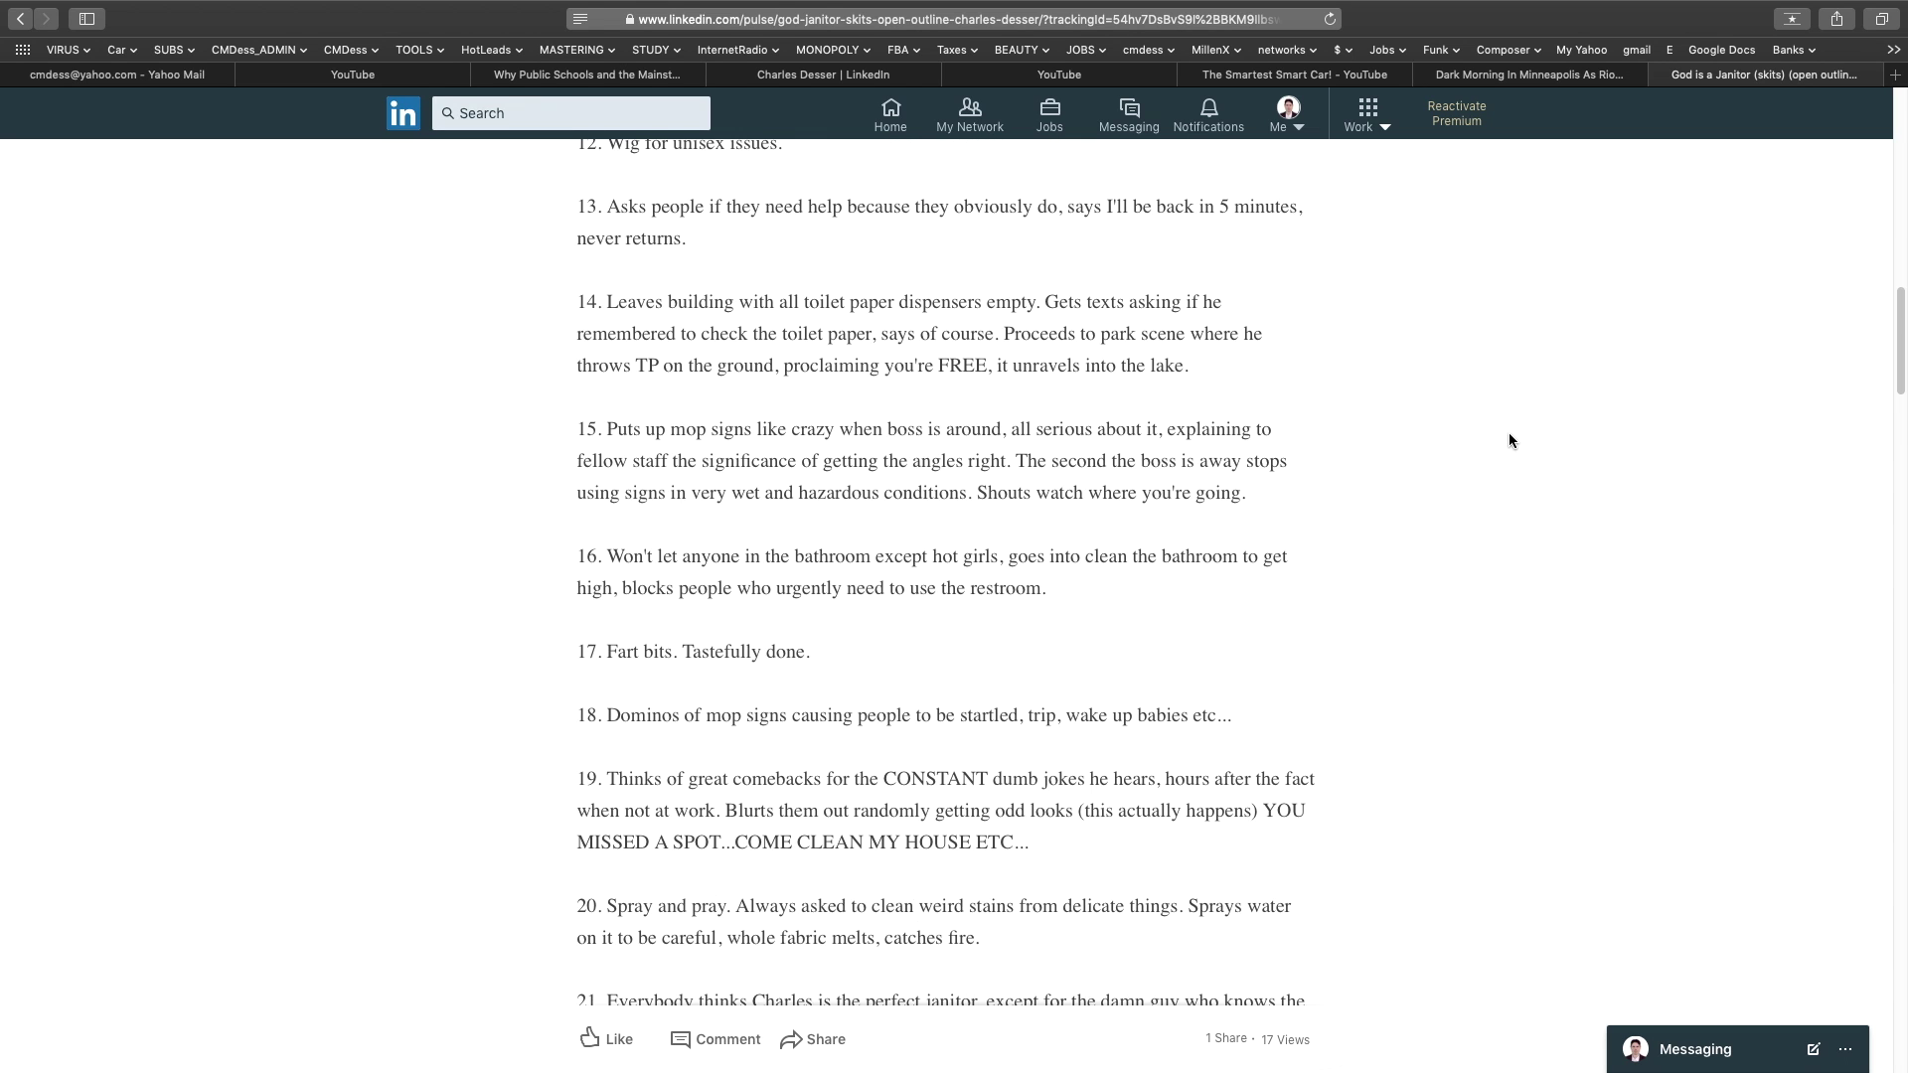
pyautogui.scroll(-1, 1508, 433)
pyautogui.scroll(-1, 1508, 433)
pyautogui.scroll(-1, 1508, 434)
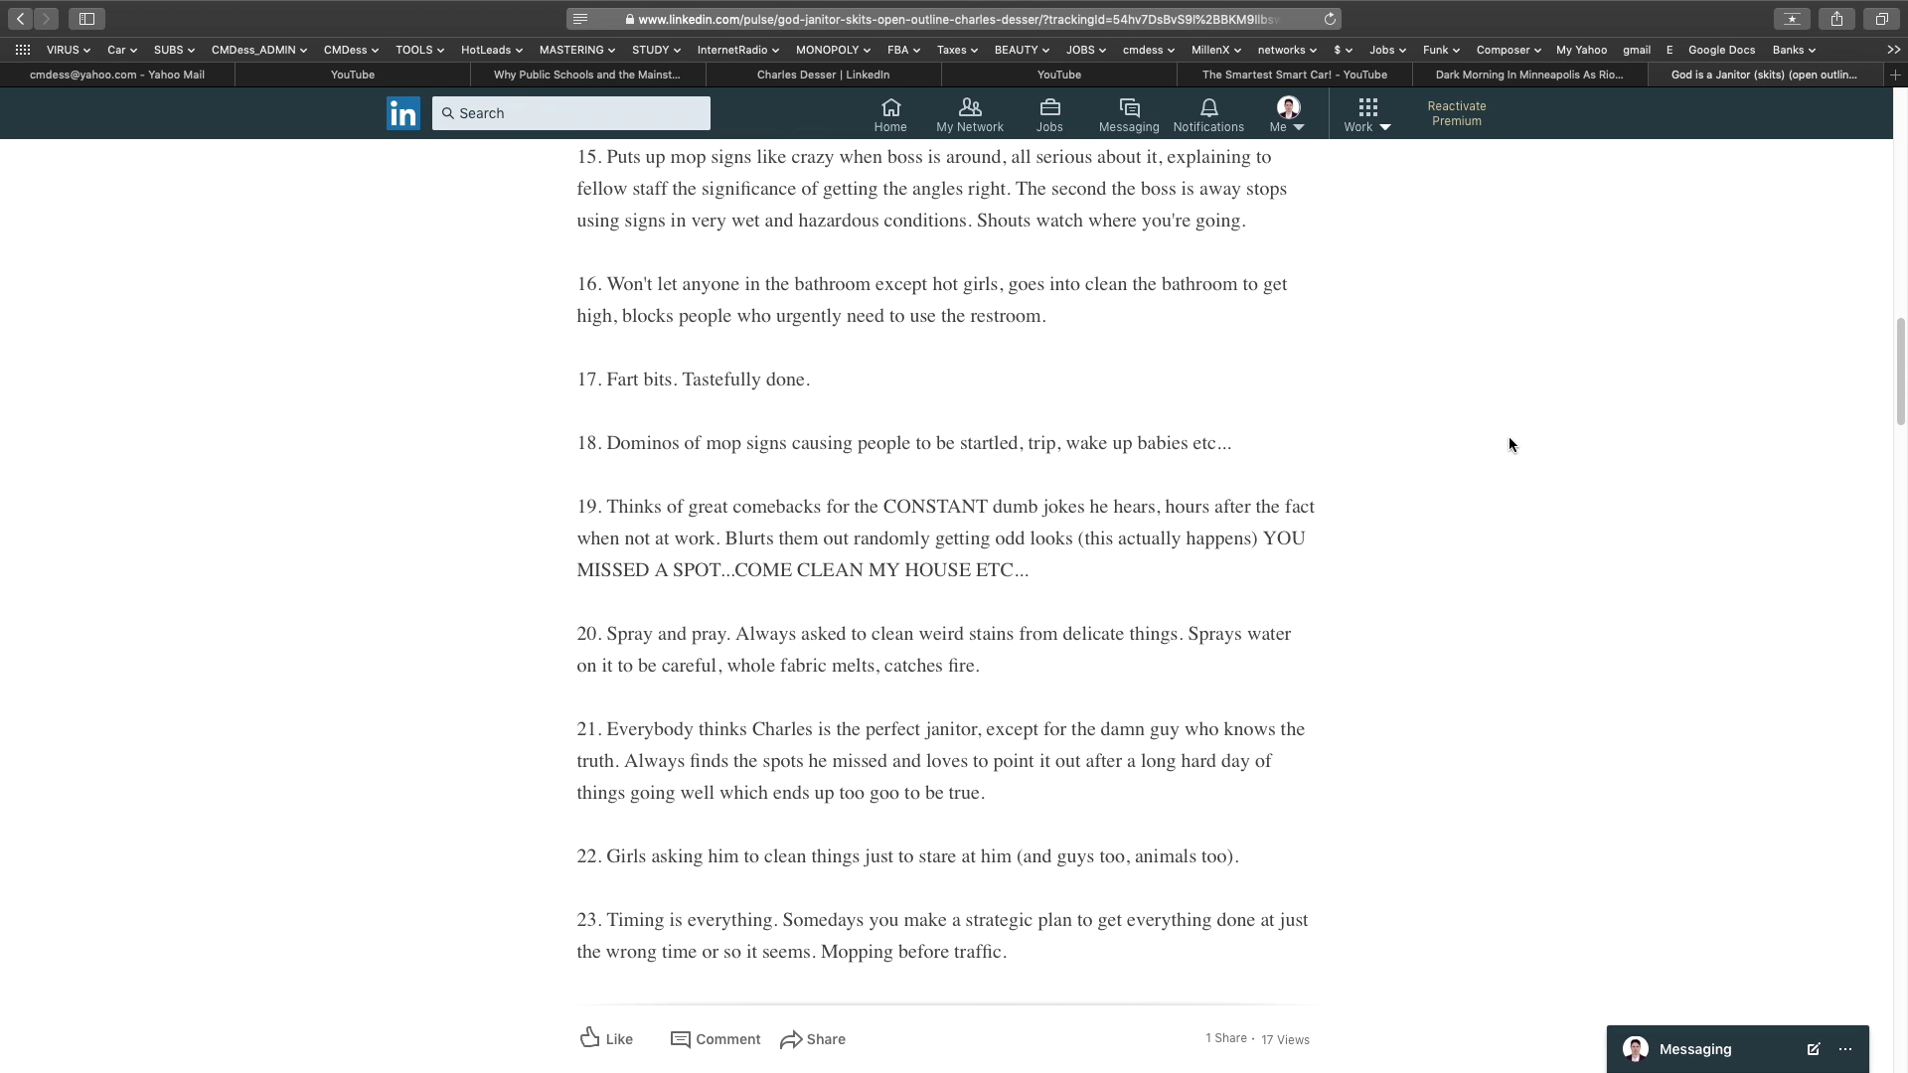
pyautogui.scroll(-1, 1508, 435)
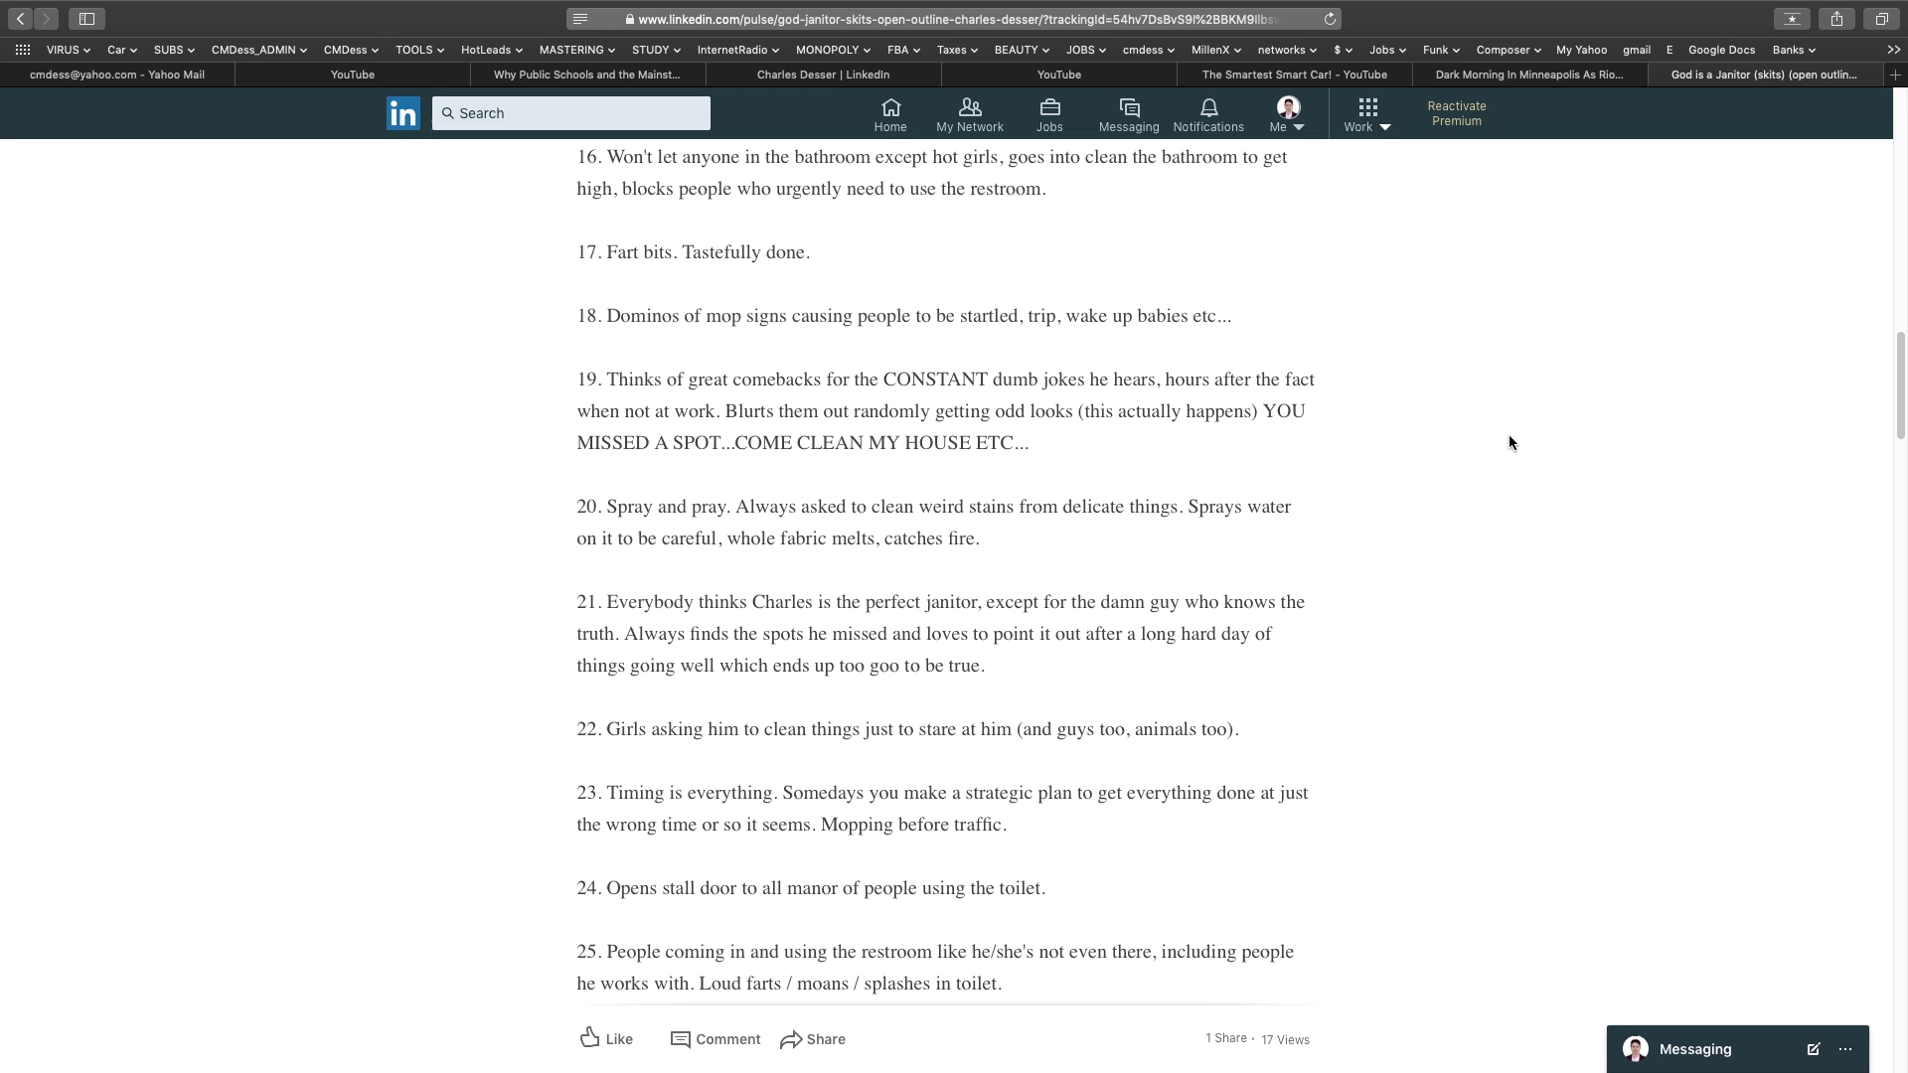
pyautogui.scroll(-1, 1508, 434)
pyautogui.scroll(-1, 1508, 434)
pyautogui.scroll(-1, 1509, 434)
pyautogui.scroll(-1, 1508, 435)
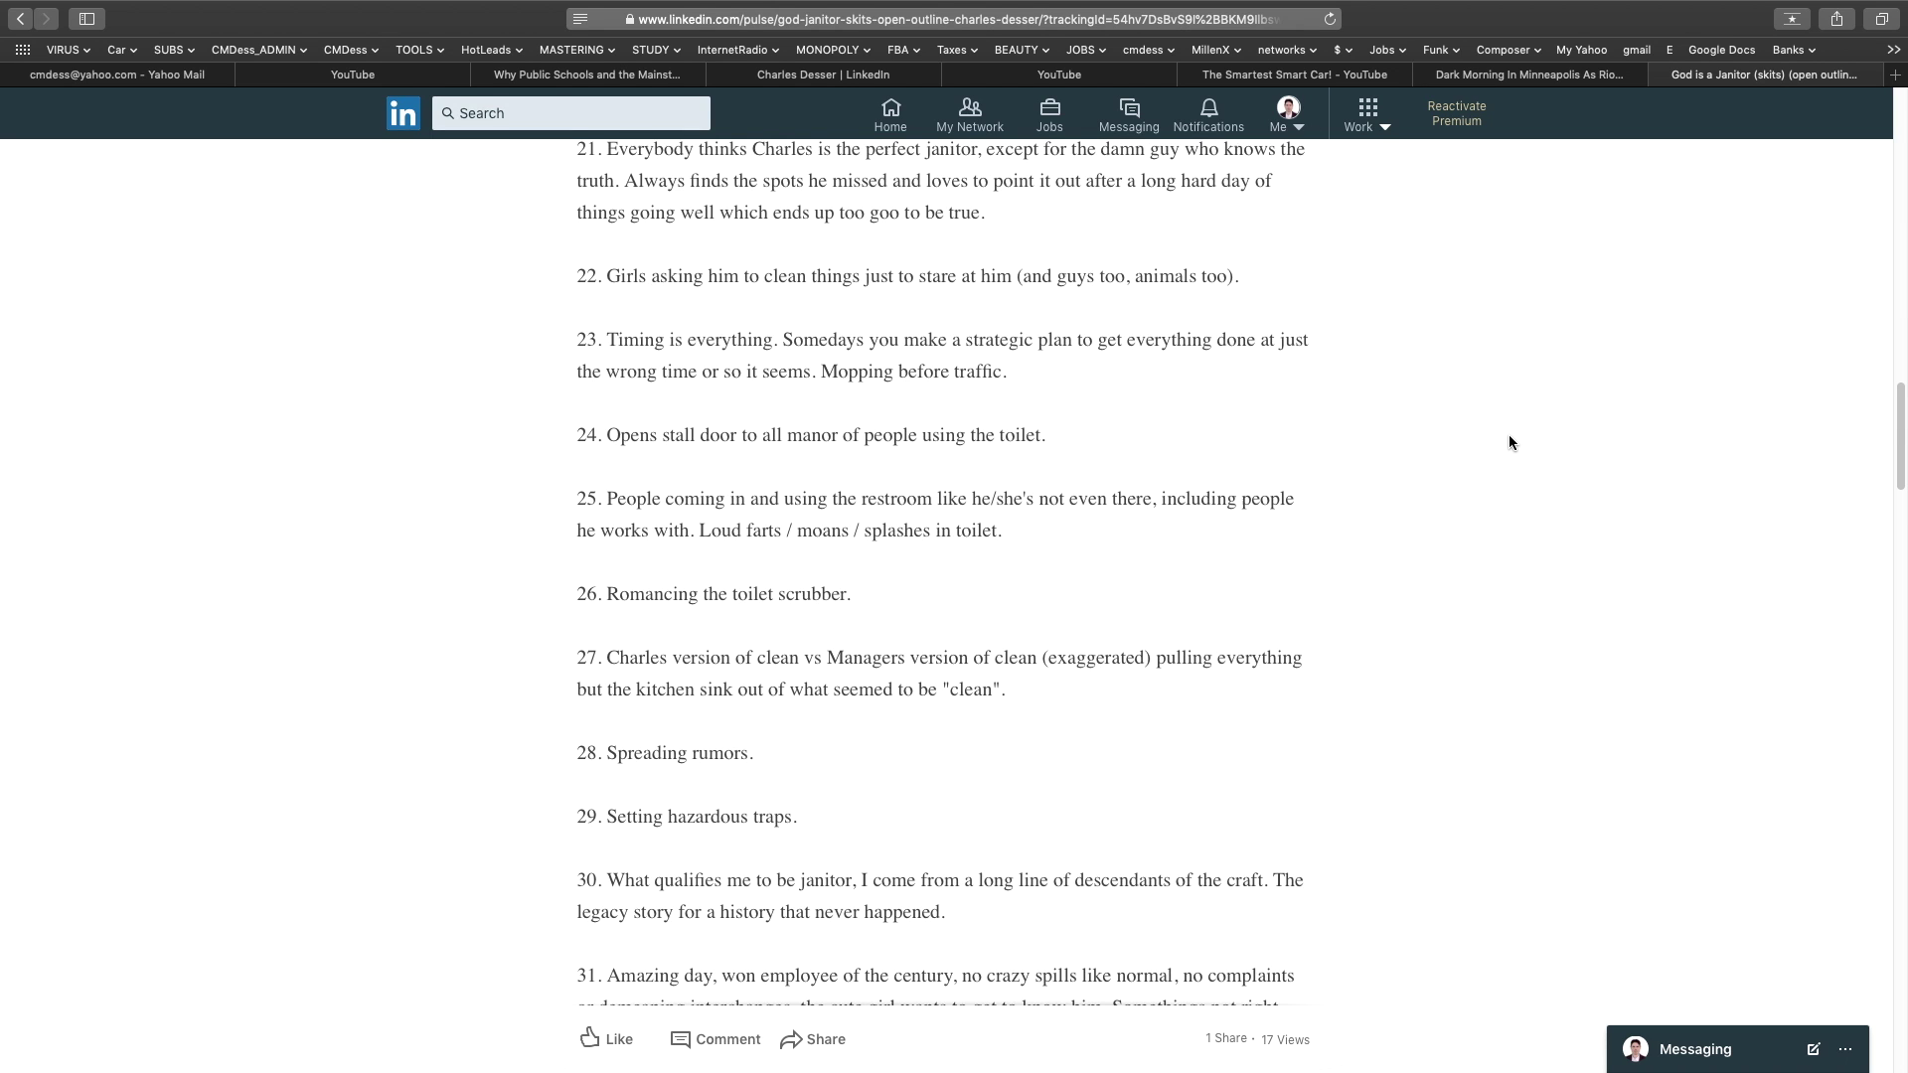
pyautogui.scroll(-1, 1508, 433)
pyautogui.scroll(-2, 1509, 433)
pyautogui.scroll(-1, 1508, 430)
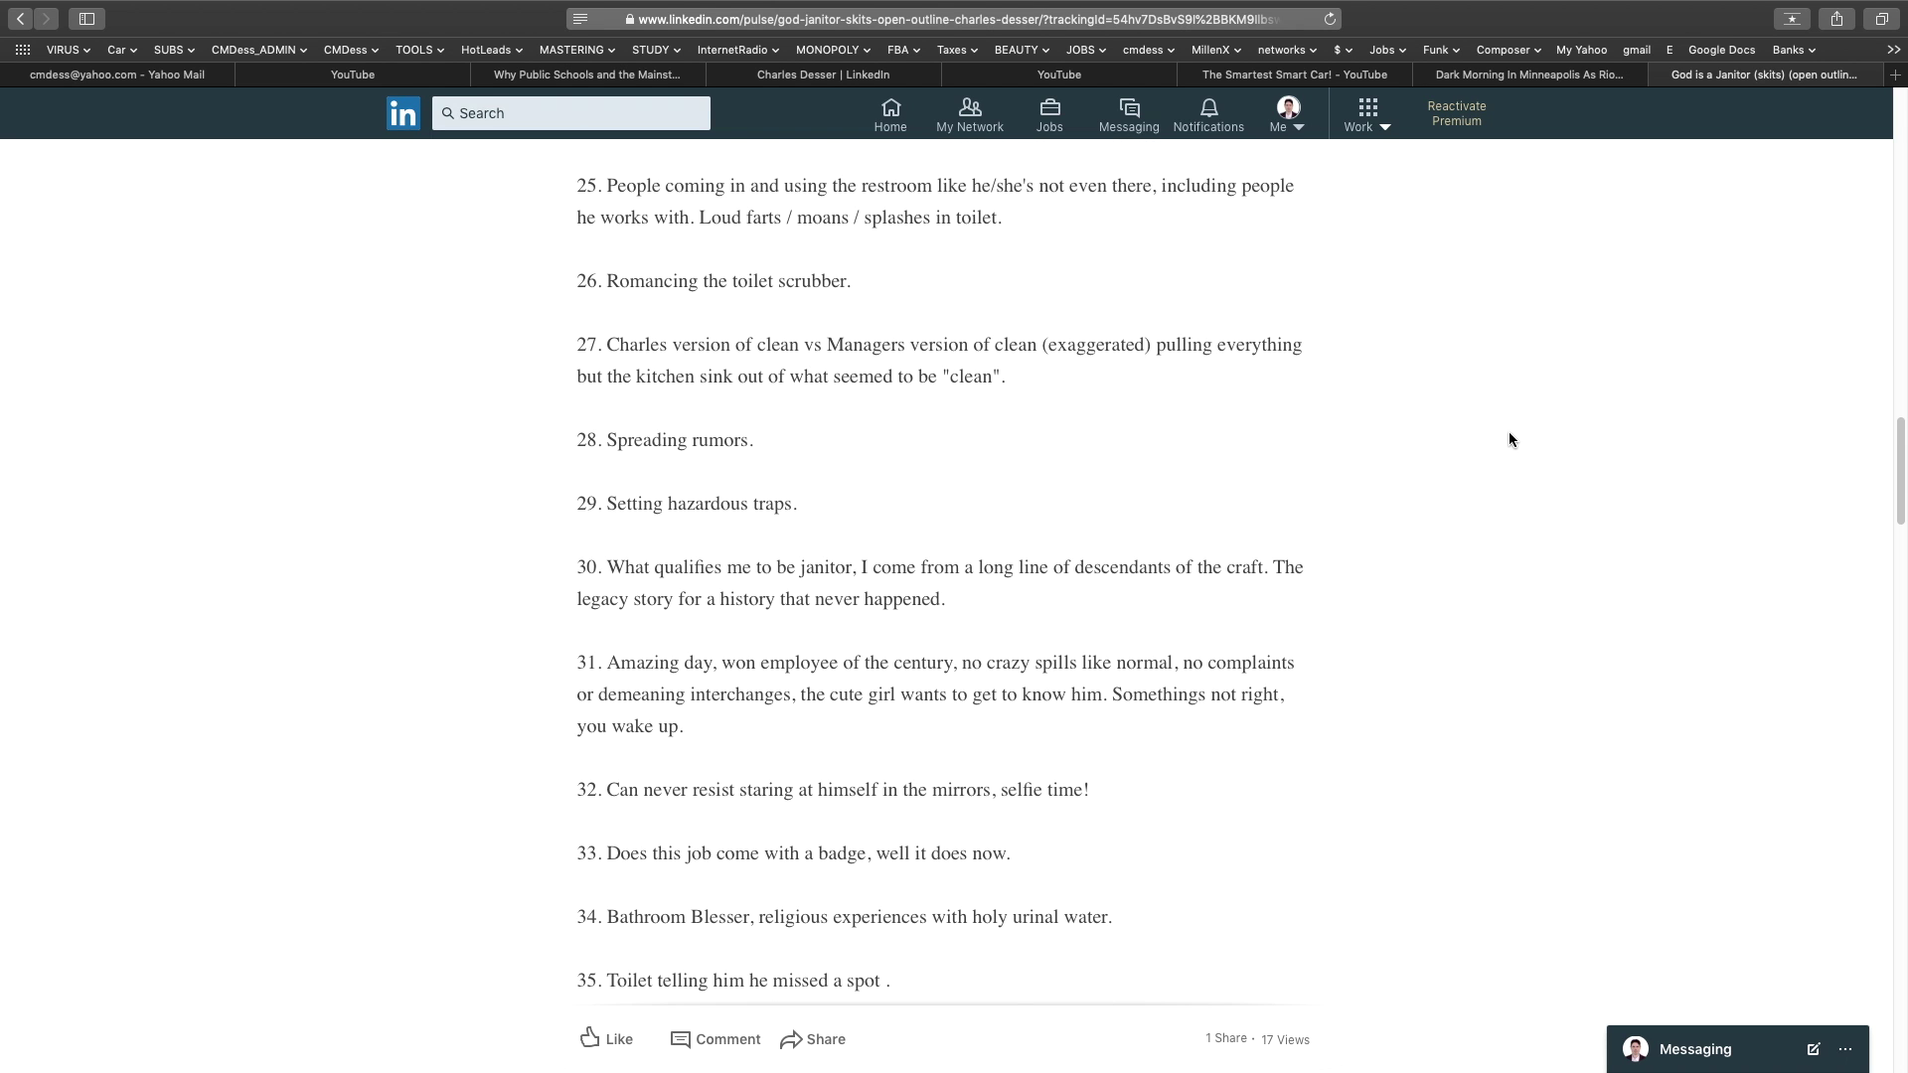
pyautogui.scroll(-1, 1509, 430)
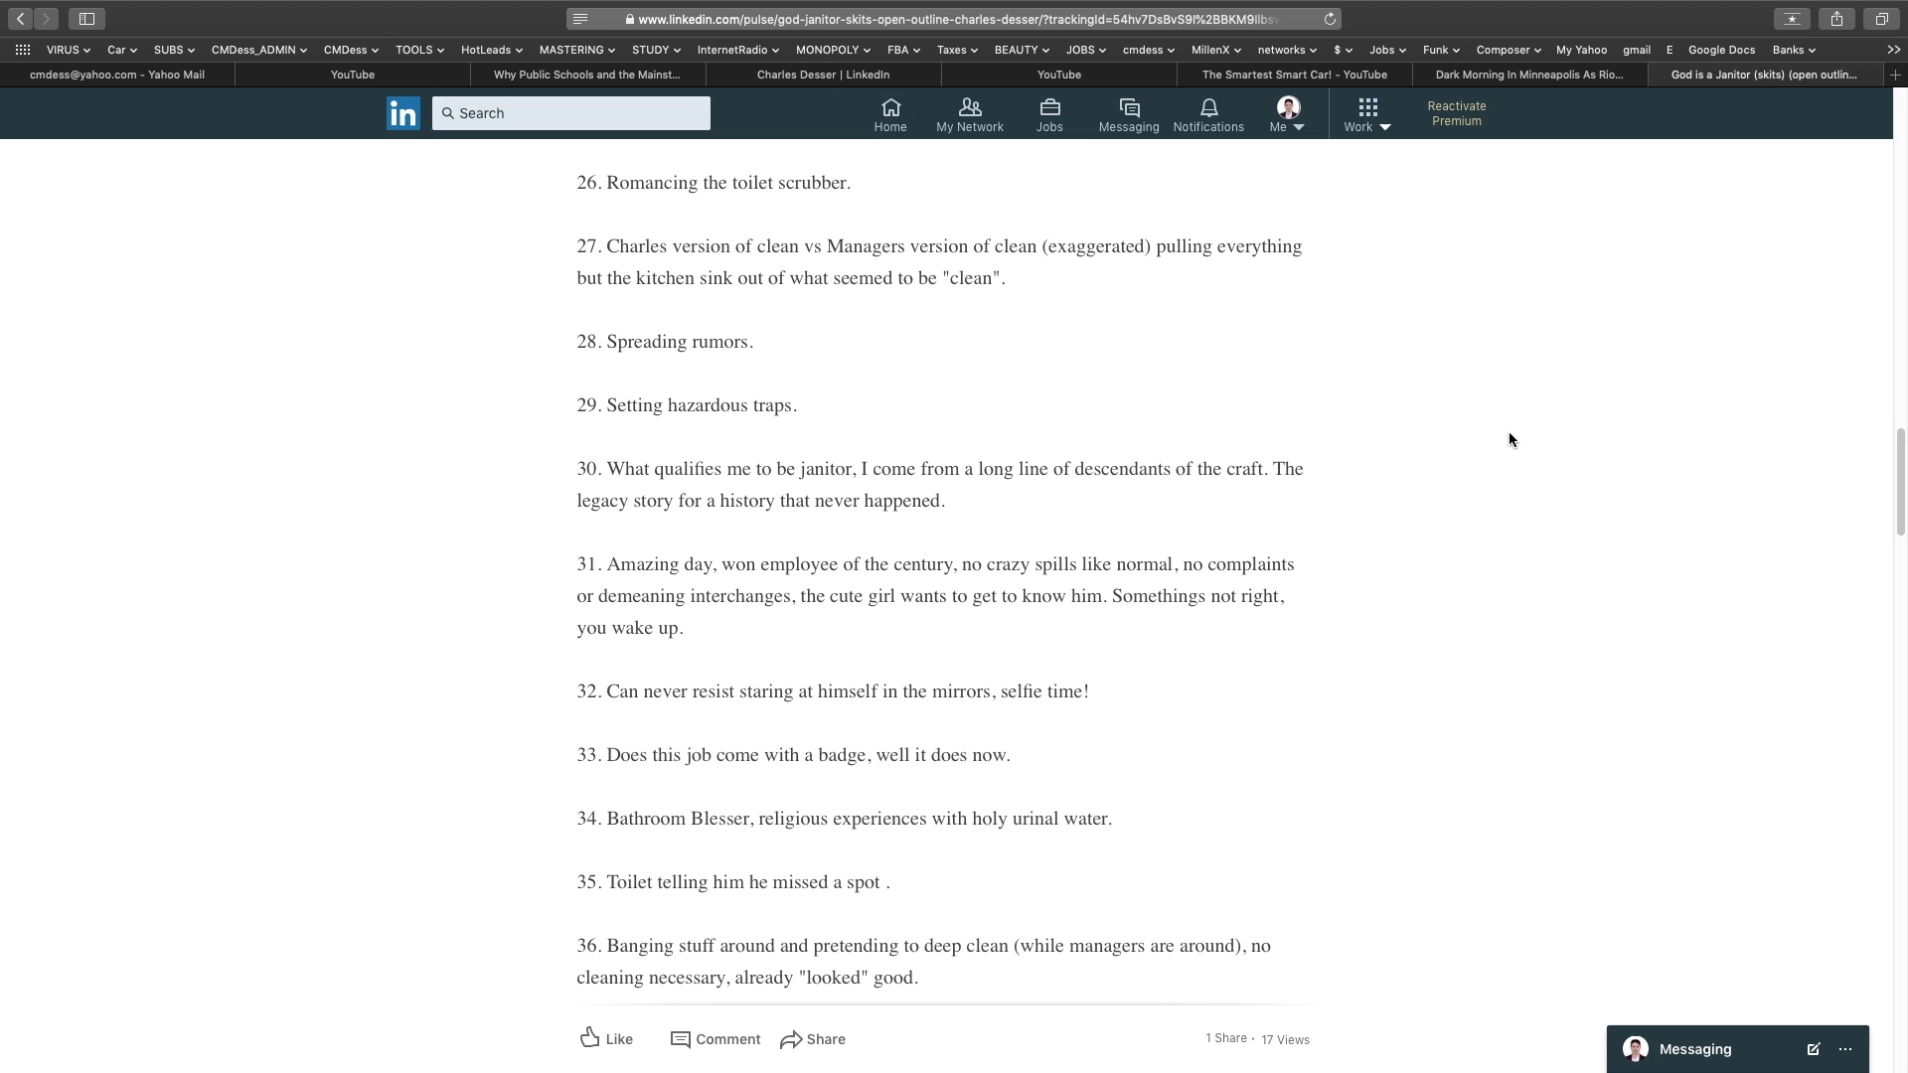
pyautogui.scroll(-1, 1509, 430)
pyautogui.scroll(-1, 1508, 431)
pyautogui.scroll(-2, 1508, 432)
pyautogui.scroll(-1, 1509, 432)
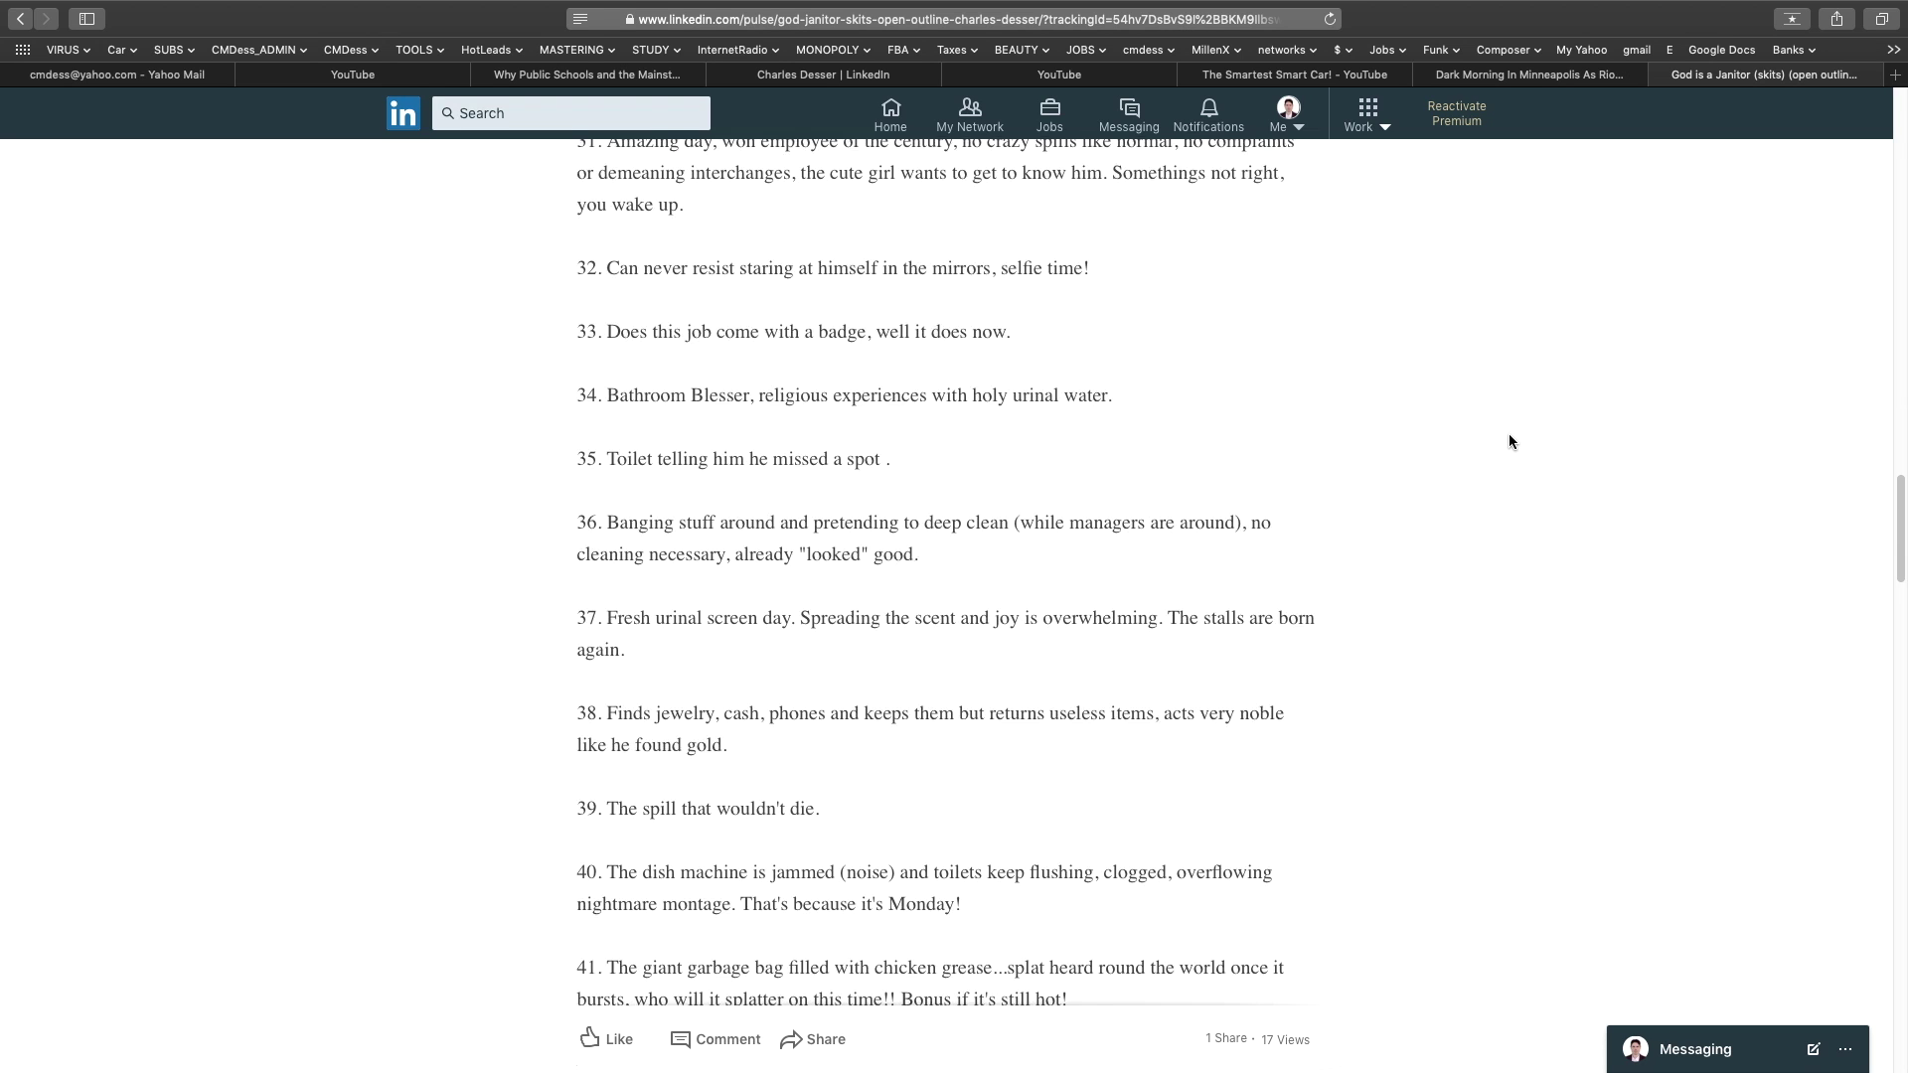
pyautogui.scroll(-1, 1509, 434)
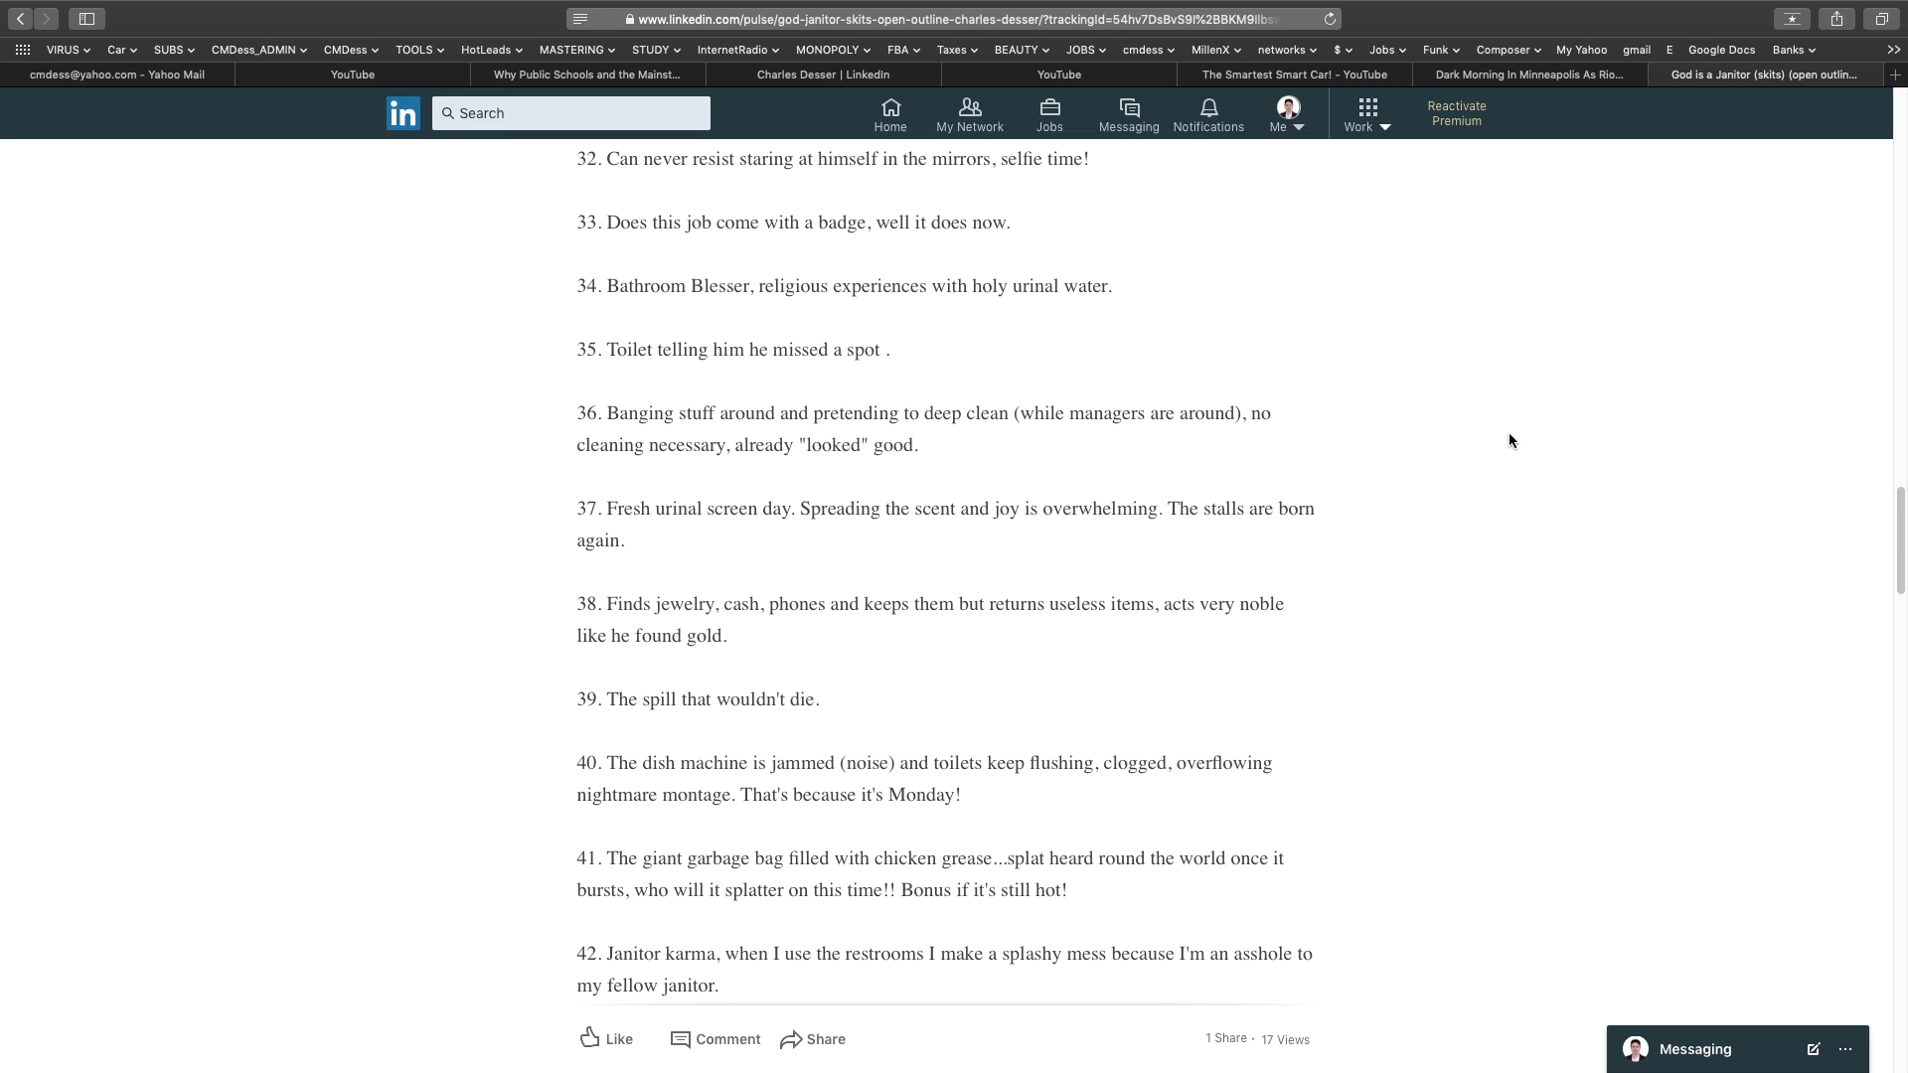
pyautogui.scroll(-2, 1509, 432)
pyautogui.scroll(-1, 1509, 432)
pyautogui.scroll(-1, 1508, 434)
pyautogui.scroll(-1, 1508, 432)
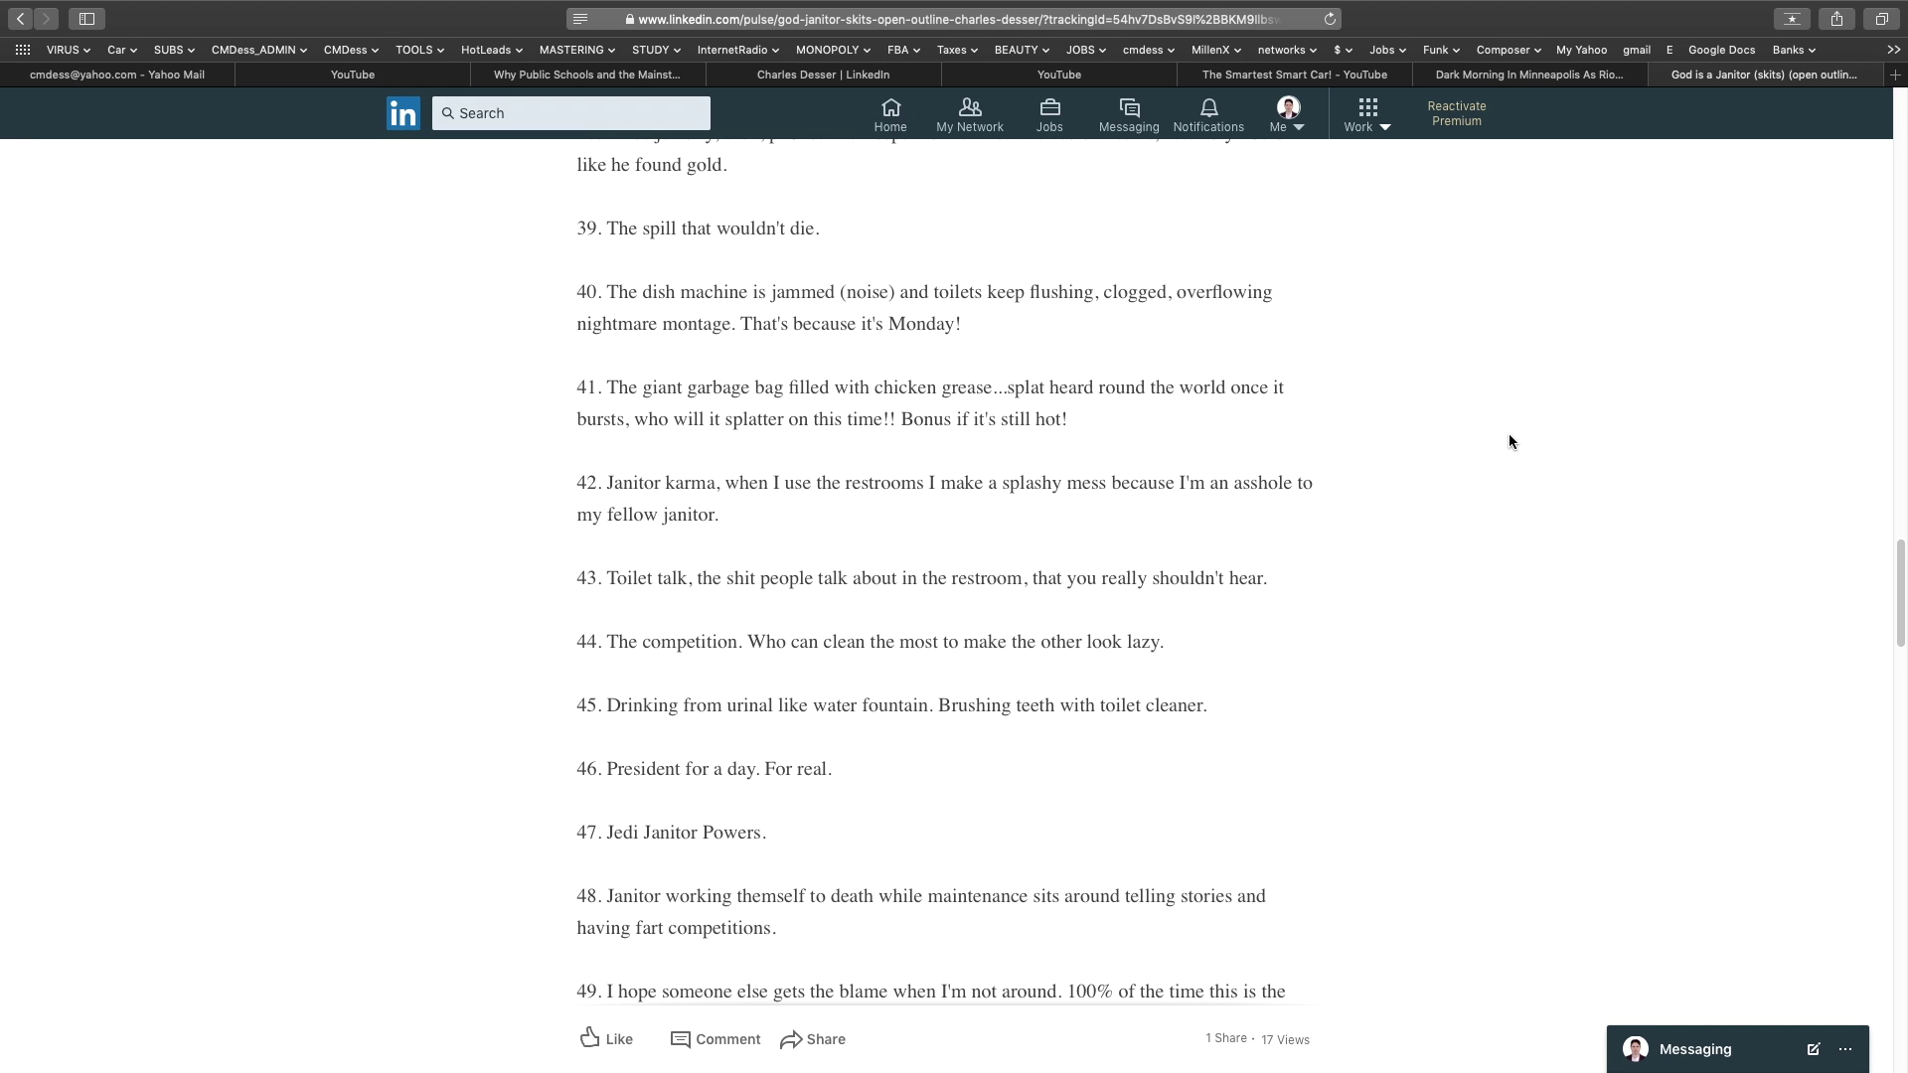
pyautogui.scroll(-1, 1508, 434)
pyautogui.scroll(-3, 1509, 436)
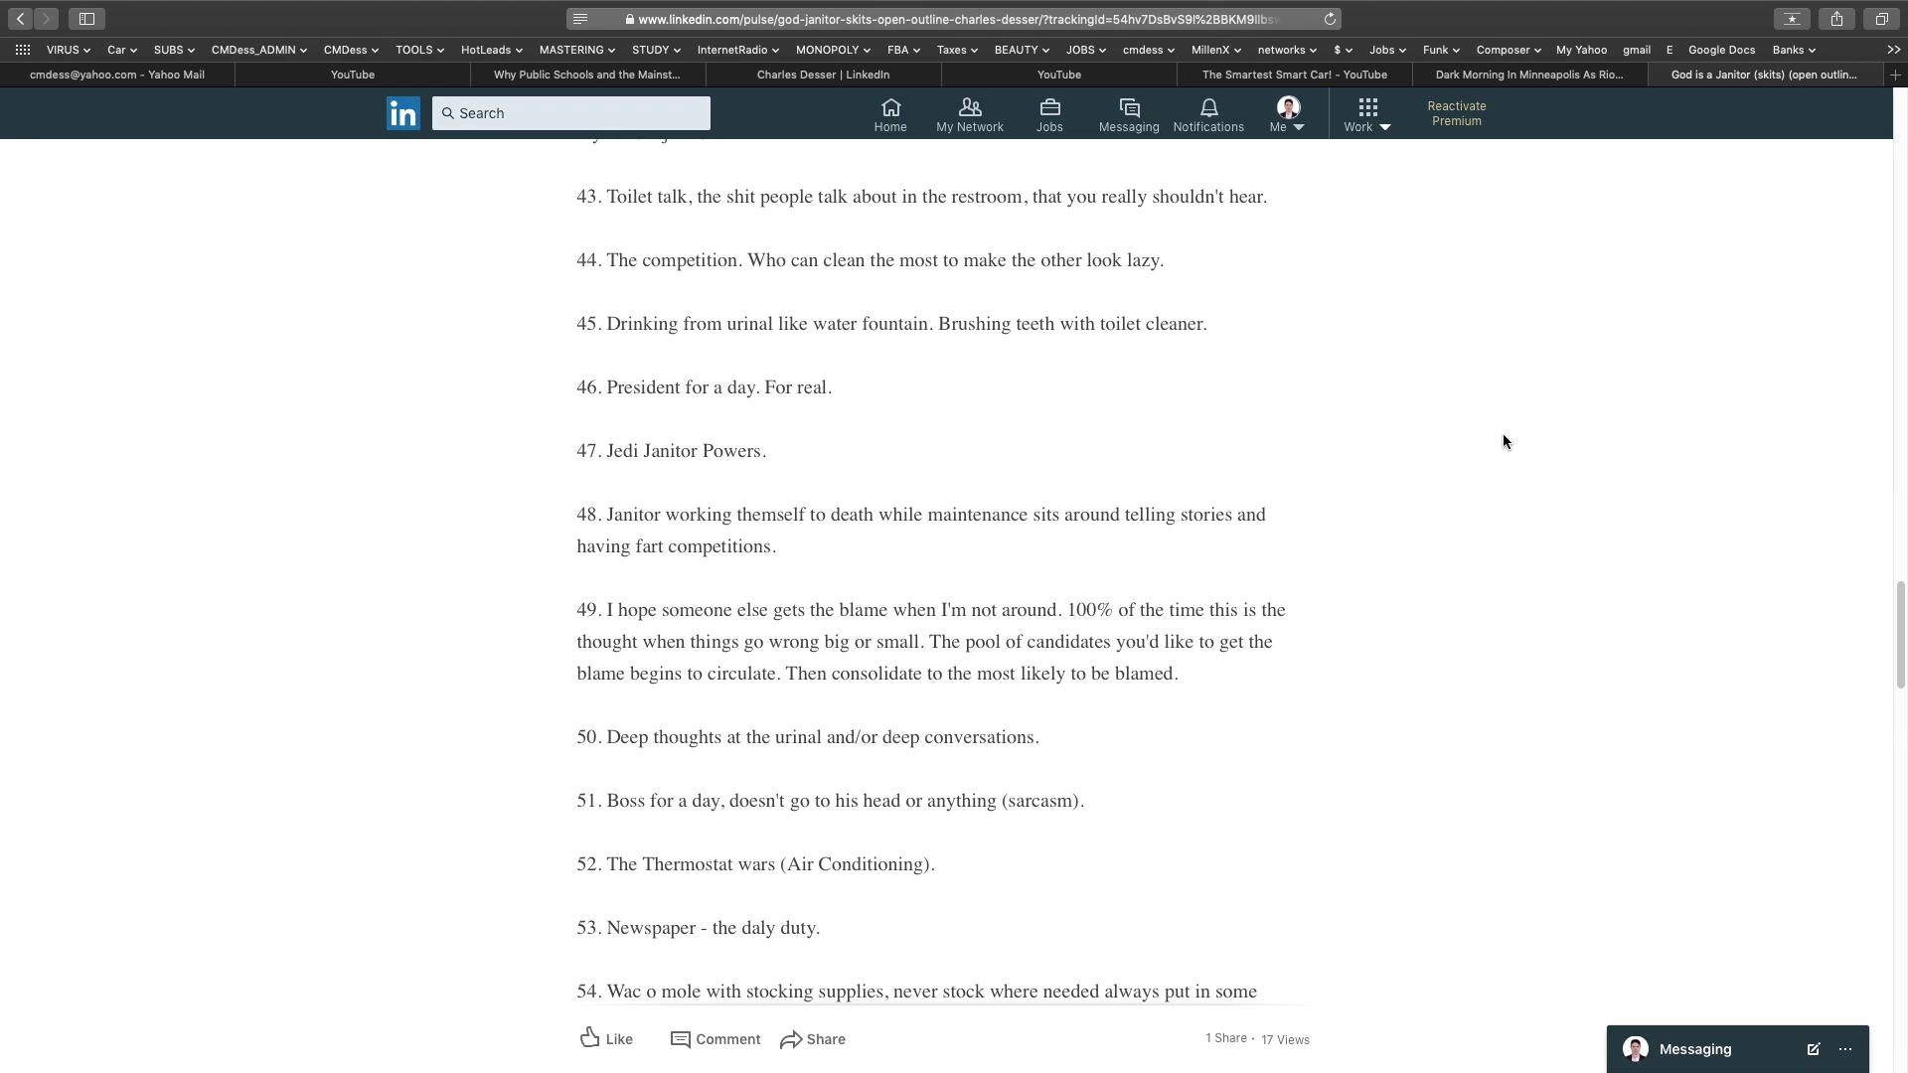
pyautogui.scroll(-3, 1502, 434)
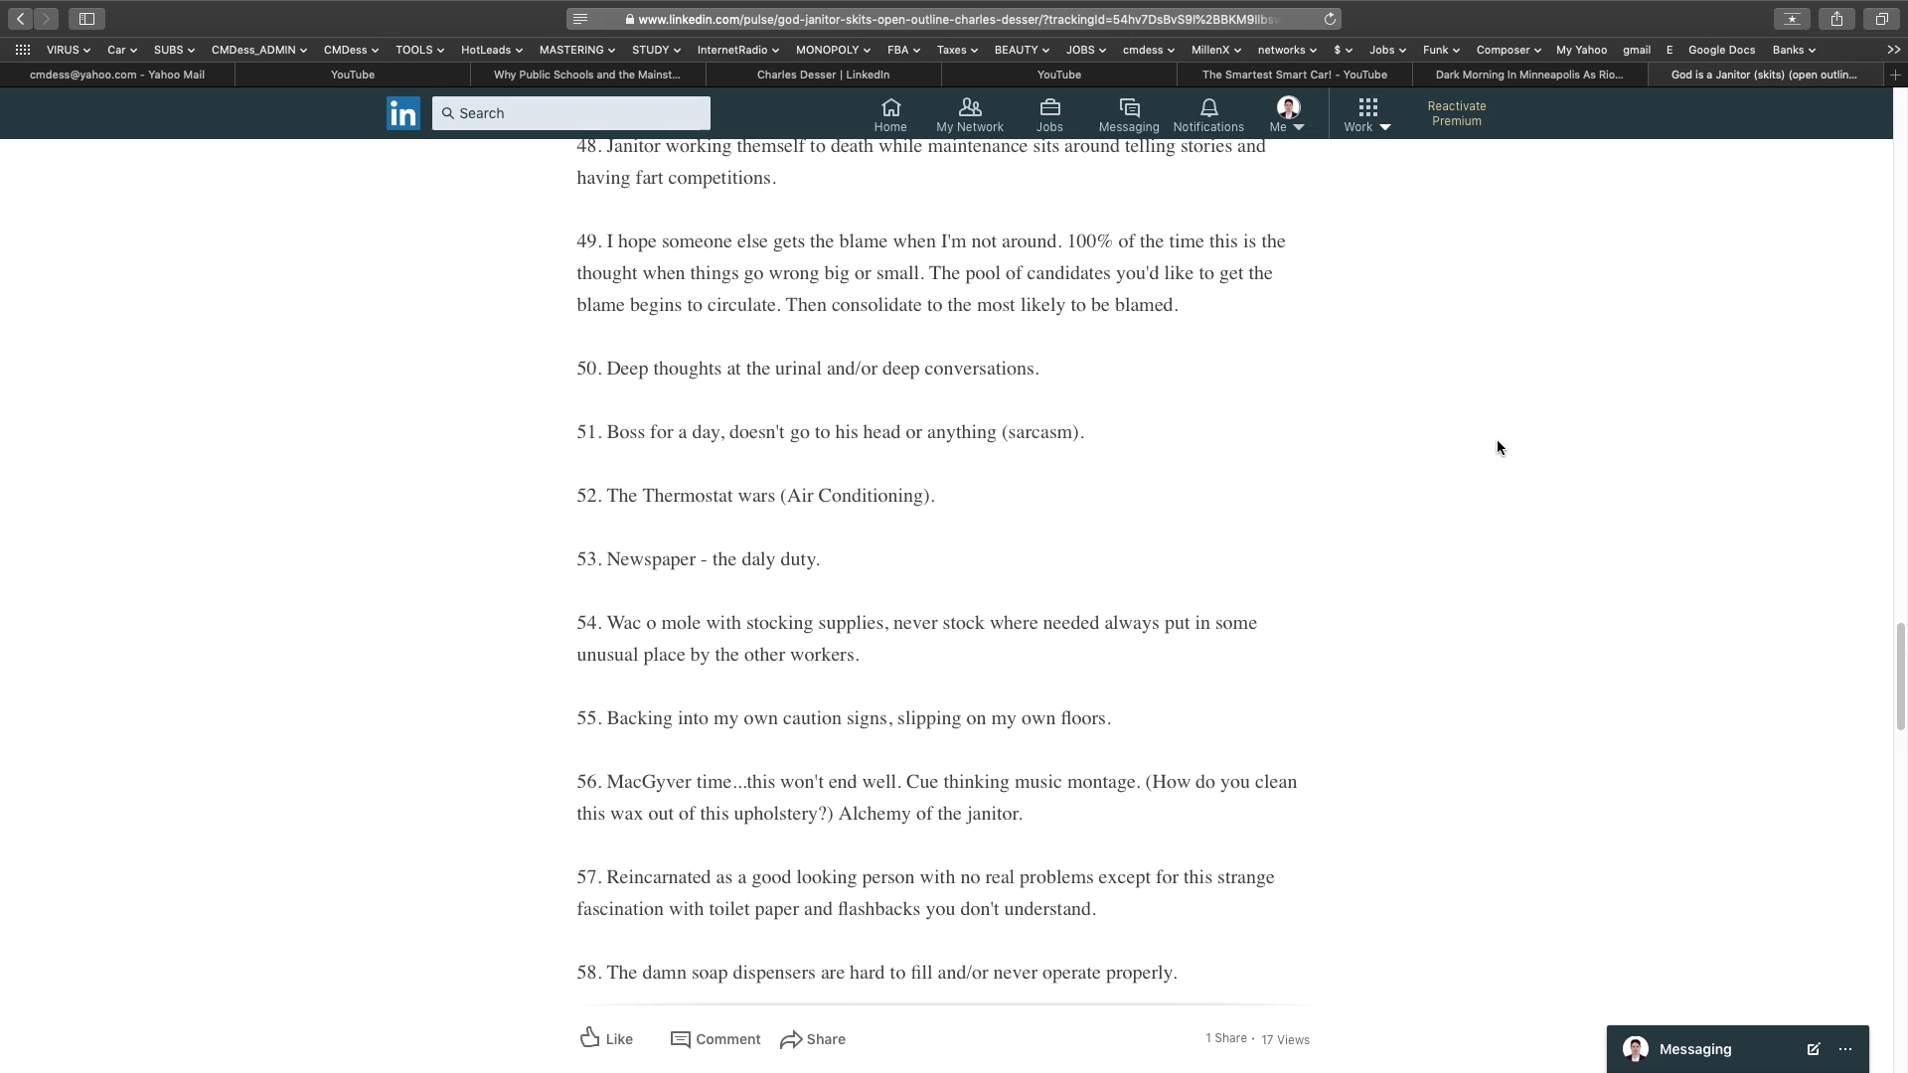
pyautogui.scroll(-3, 1496, 439)
pyautogui.scroll(-1, 1496, 444)
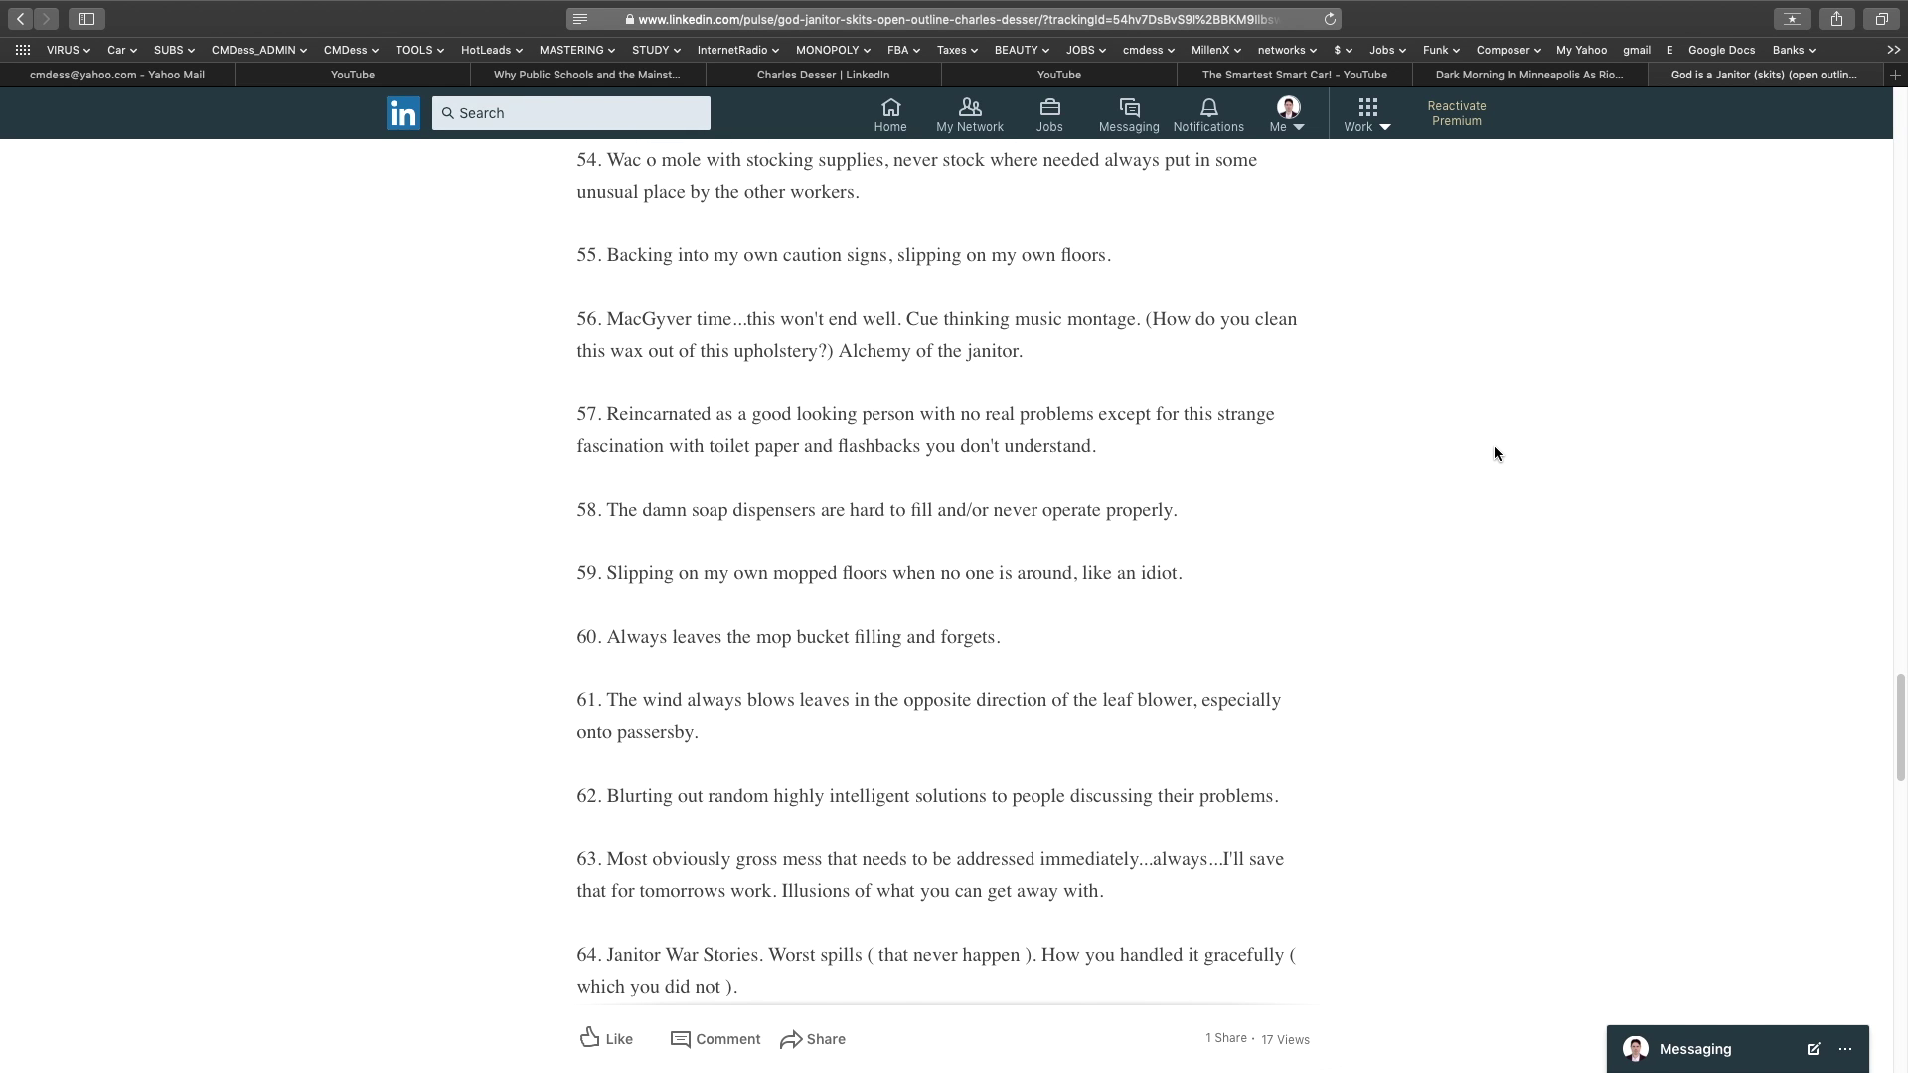
pyautogui.scroll(-1, 1493, 446)
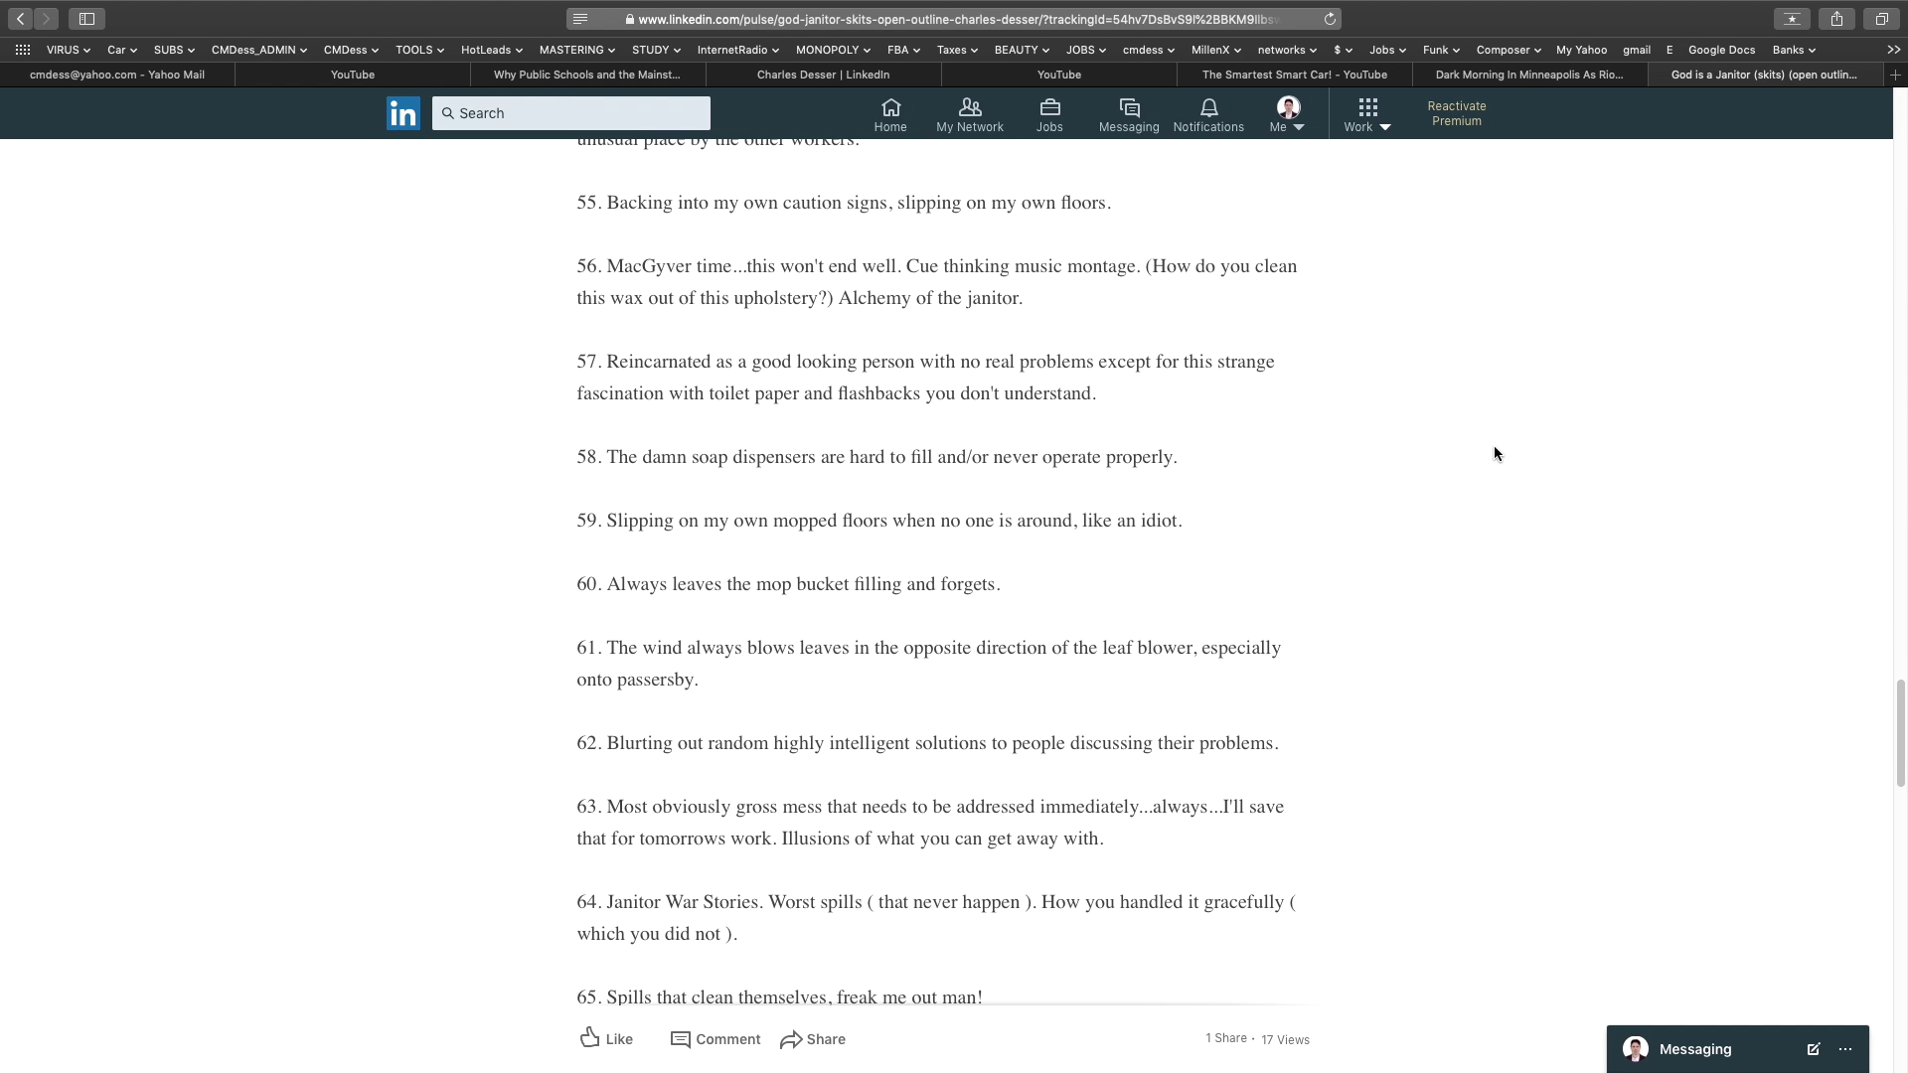
pyautogui.scroll(-3, 1493, 447)
pyautogui.scroll(-1, 1490, 446)
pyautogui.scroll(-1, 1488, 447)
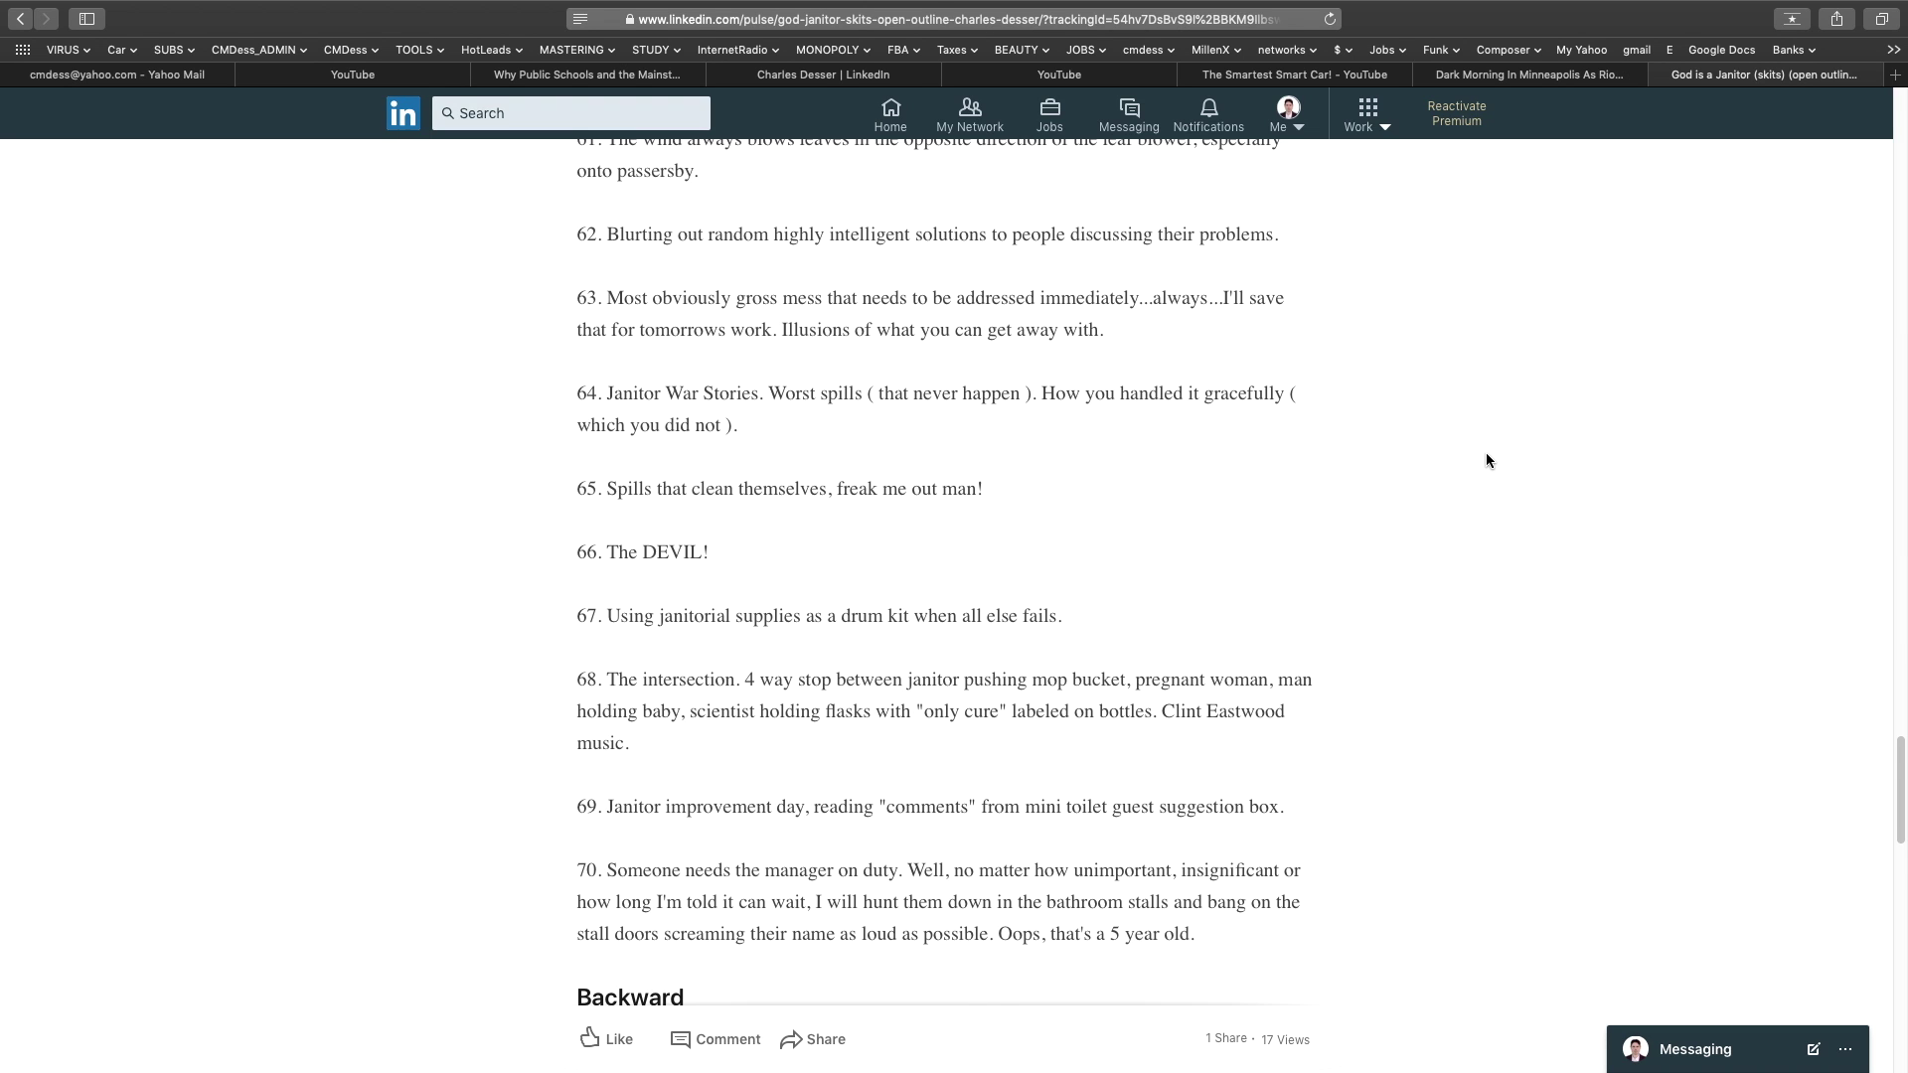
pyautogui.scroll(-3, 1487, 460)
pyautogui.scroll(-5, 1487, 461)
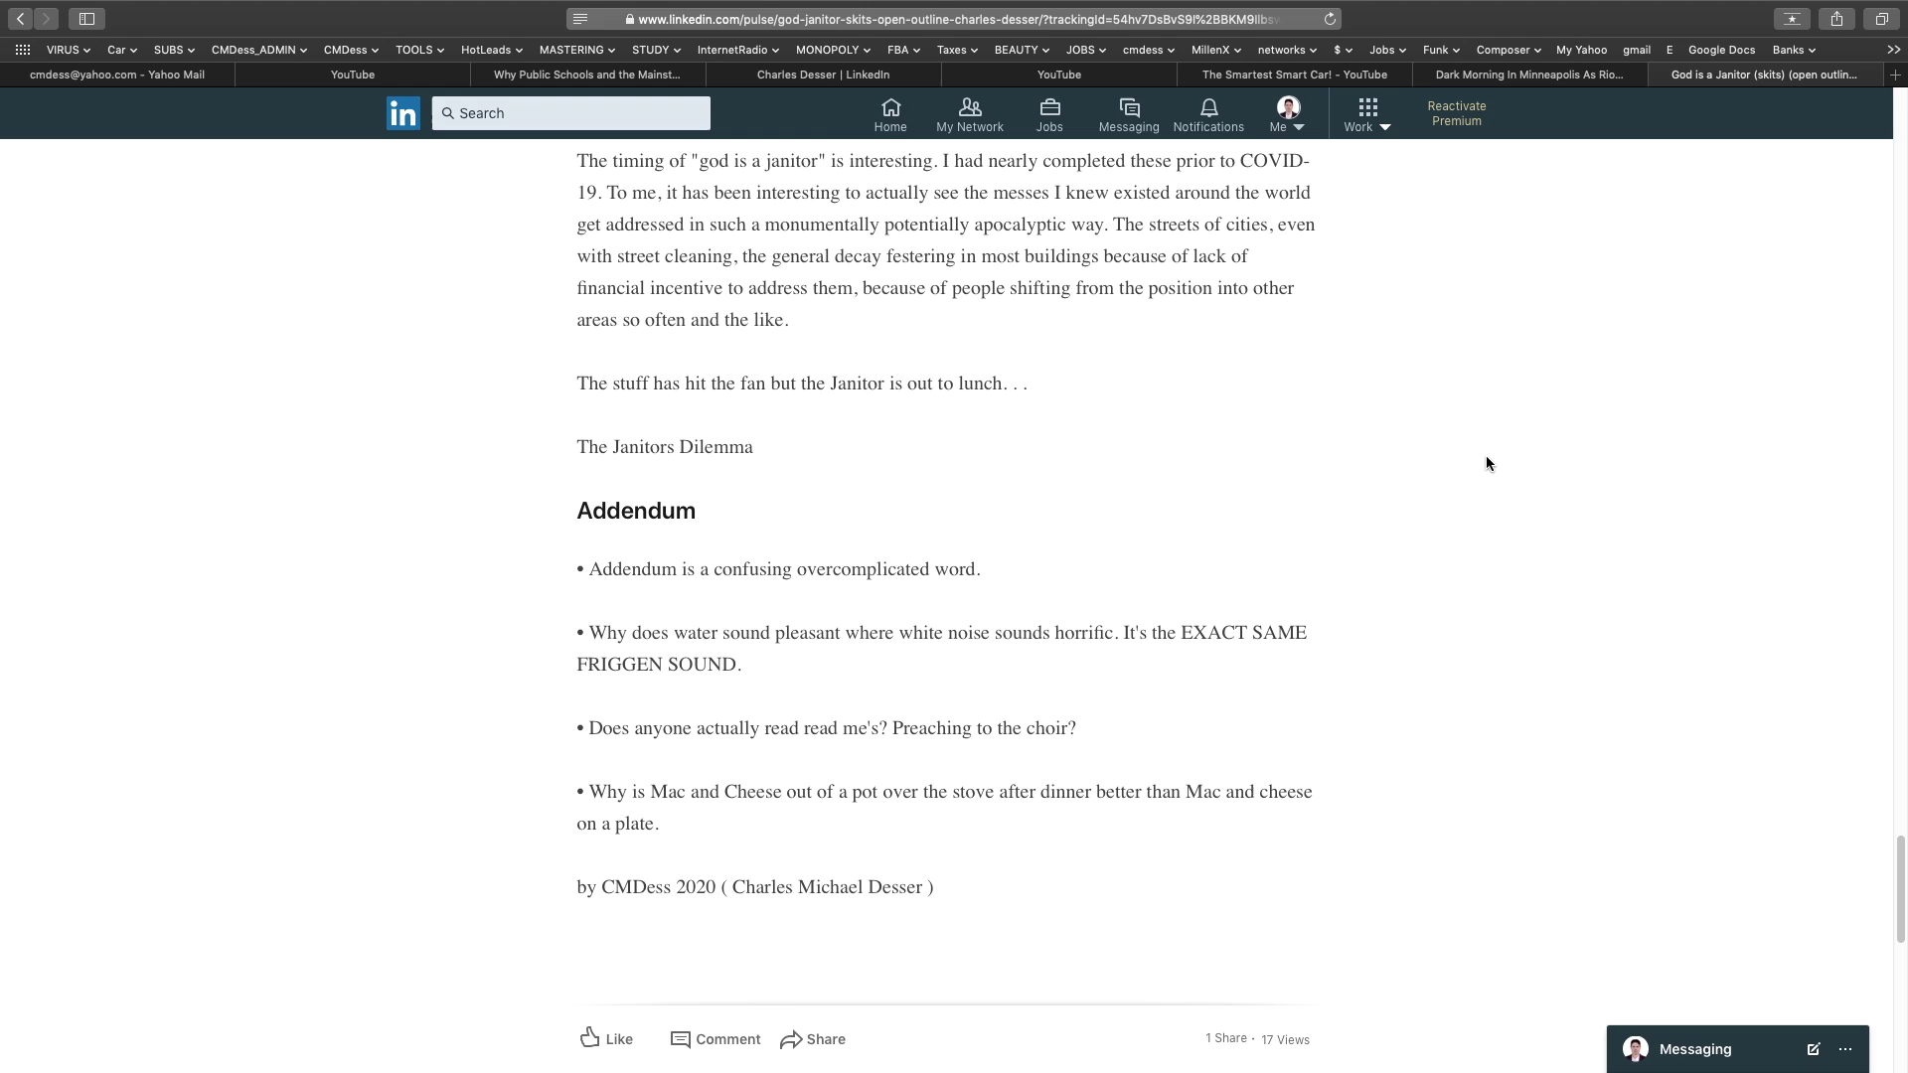
pyautogui.scroll(-1, 1485, 455)
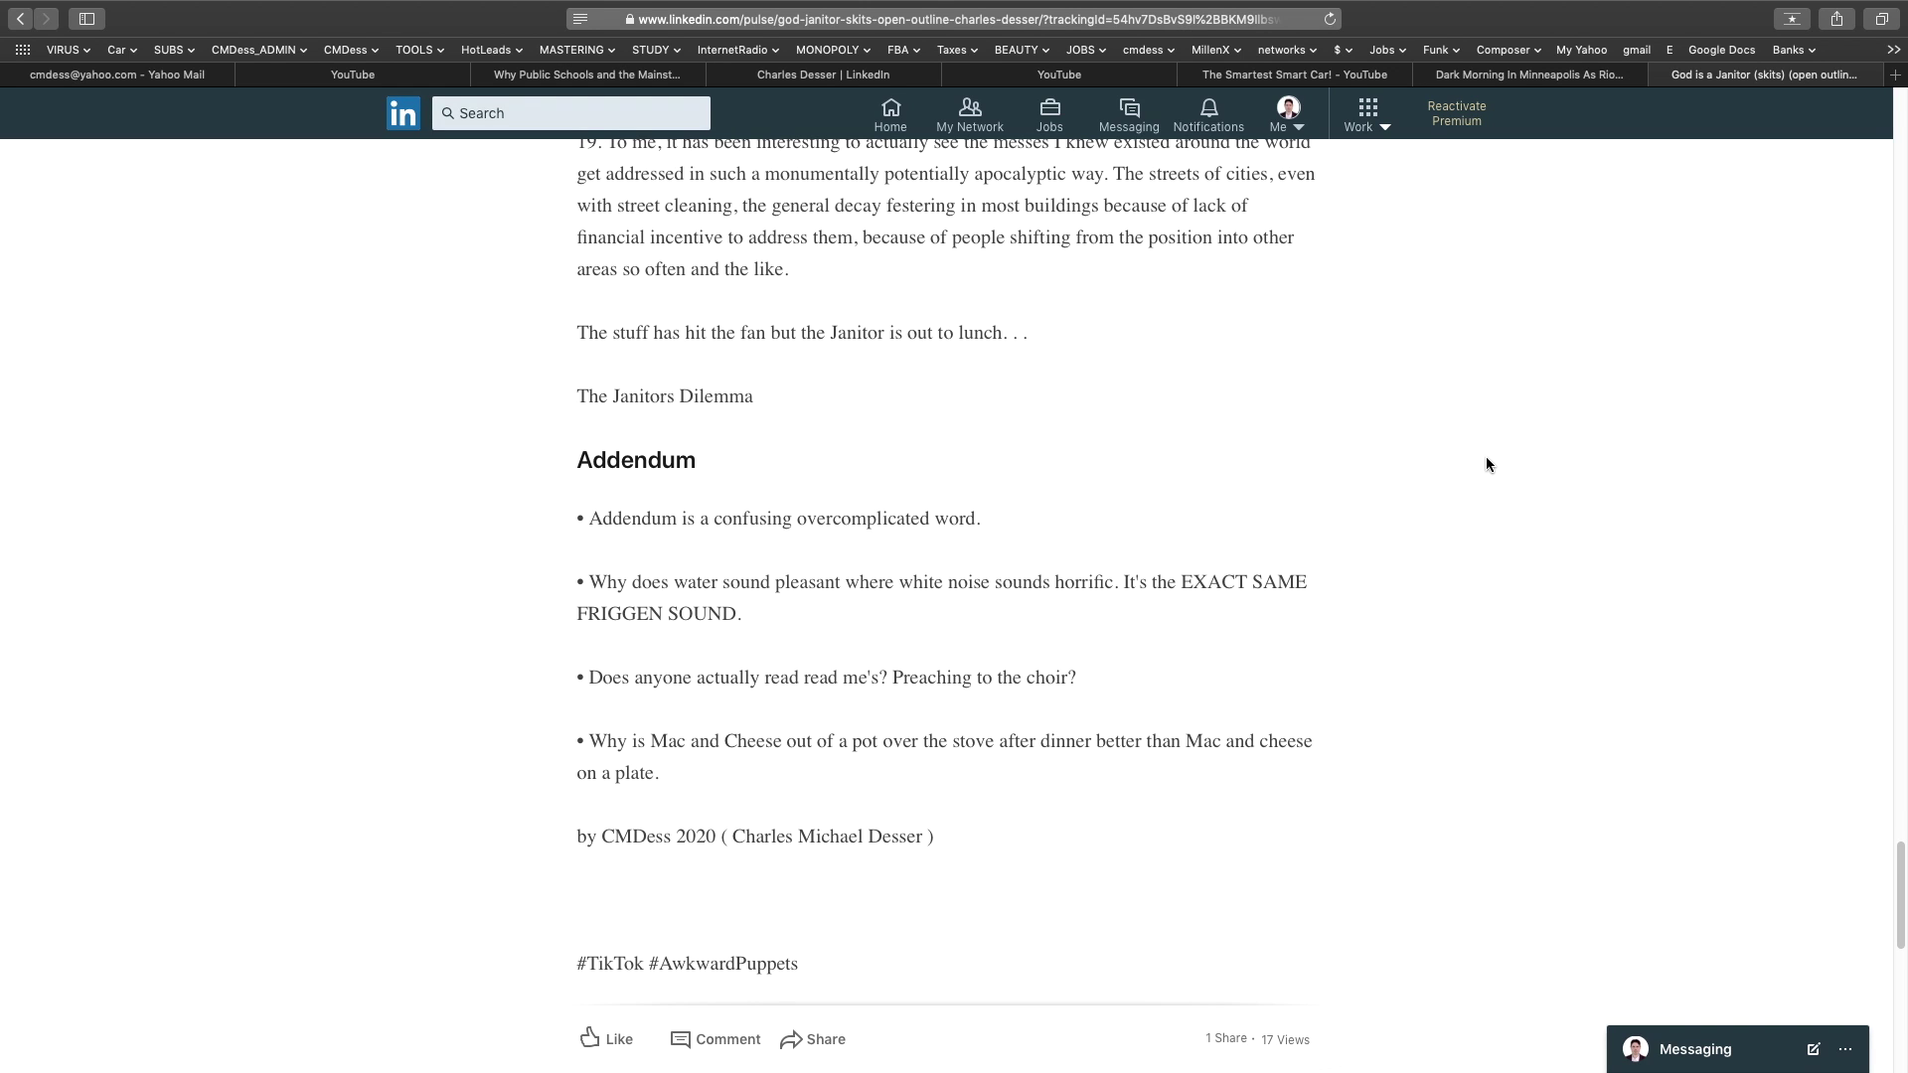